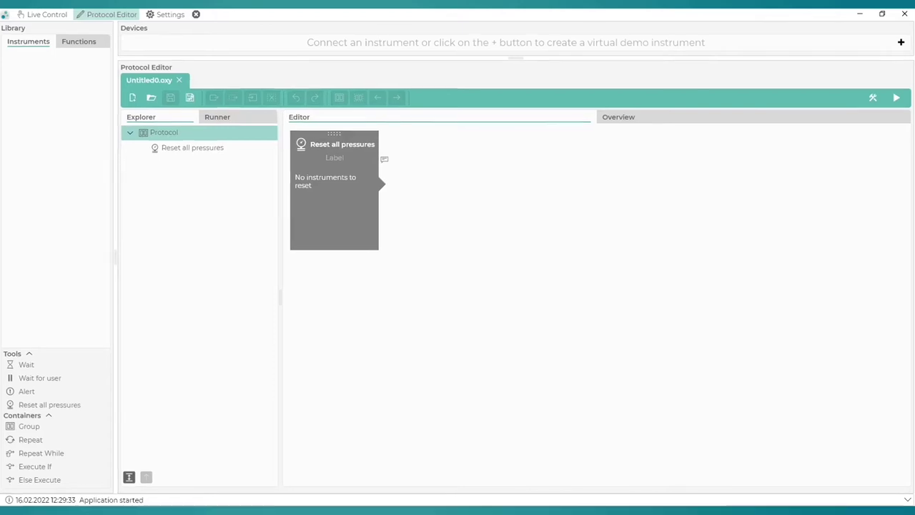
# Step: Add a virtual LineUP demo instrument and select Flow Unit #1 under Flow EZ #2
pyautogui.click(900, 43)
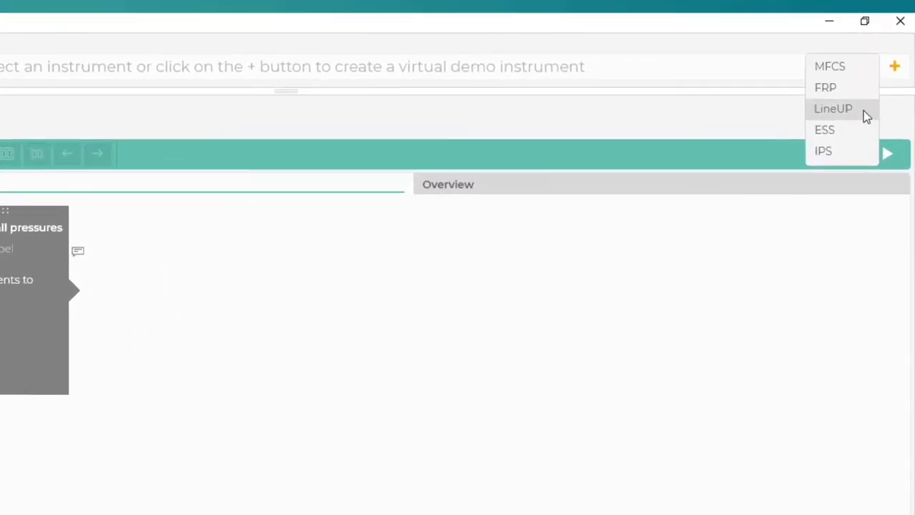
pyautogui.click(850, 98)
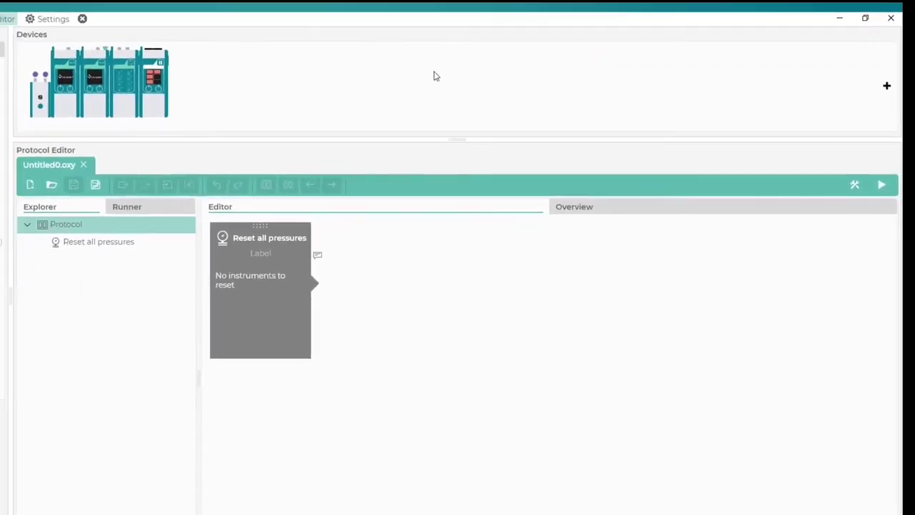
pyautogui.moveTo(18, 56)
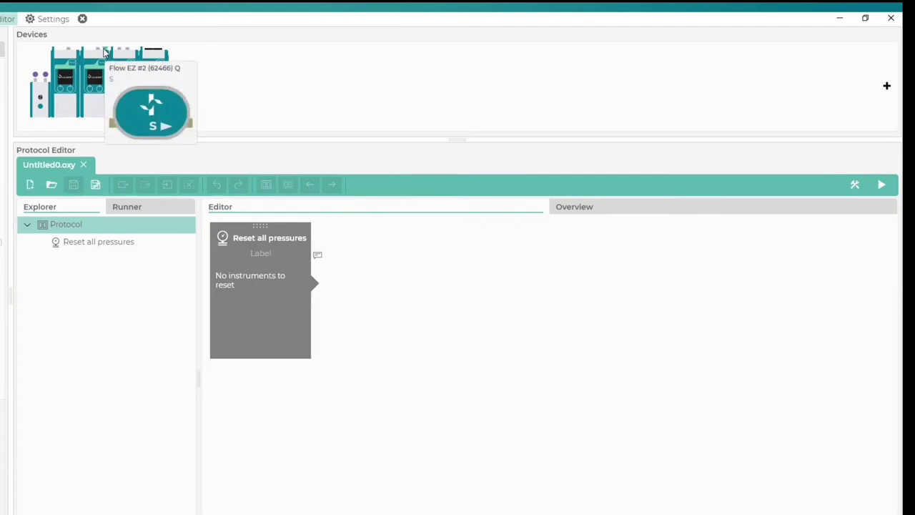
pyautogui.moveTo(90, 83)
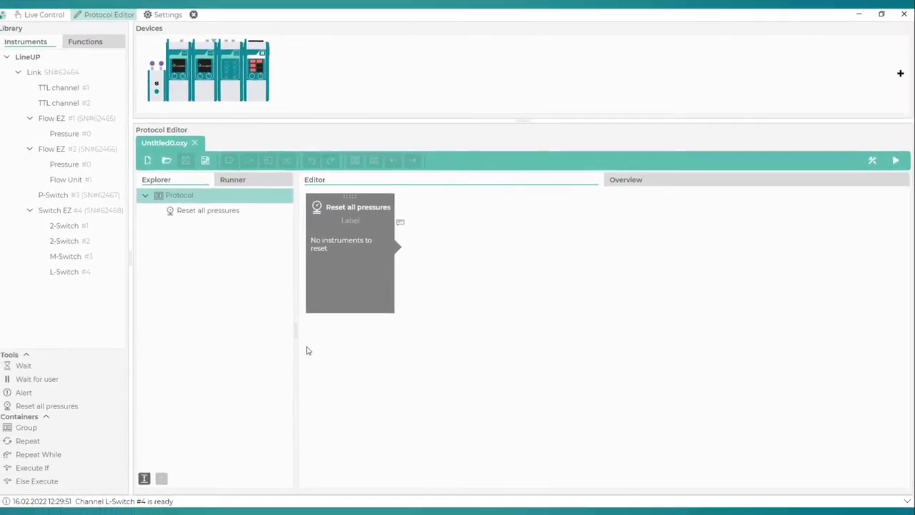
# Step: Append Set Parameters and Reset Volume steps for Flow EZ #2's flow unit
pyautogui.click(80, 179)
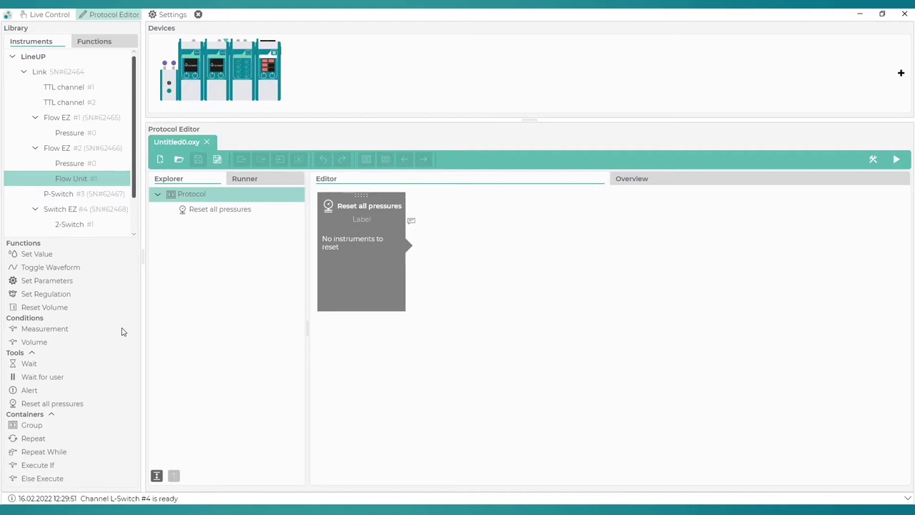
pyautogui.doubleClick(61, 283)
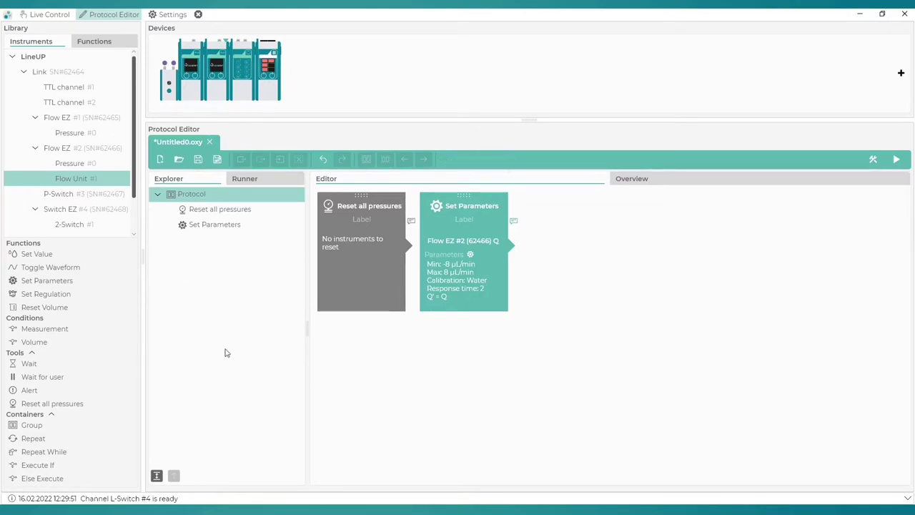
pyautogui.doubleClick(65, 306)
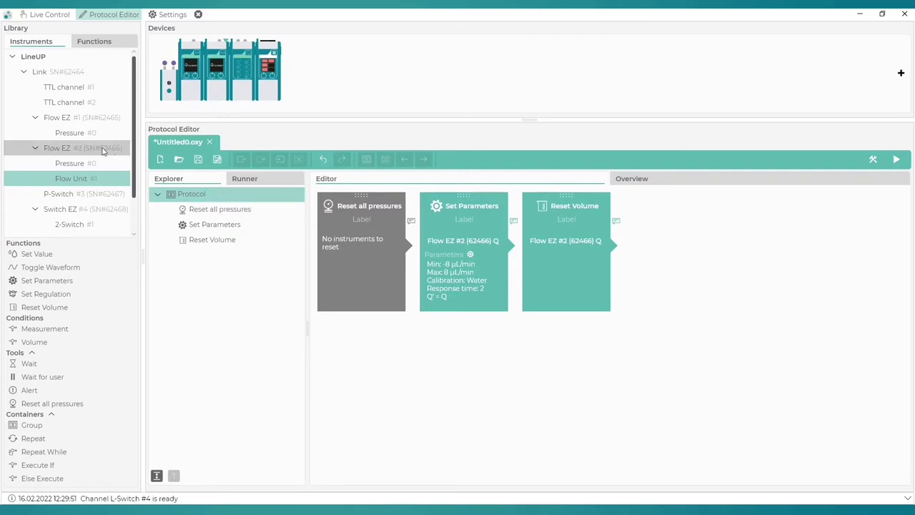
# Step: Append a Set Value step for Flow EZ #2 pressure with a 100 mbar setpoint
pyautogui.click(70, 163)
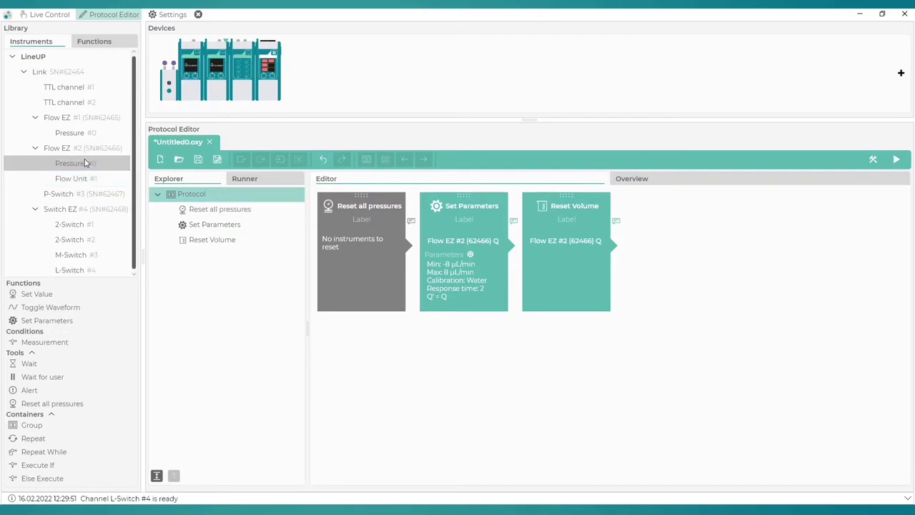
pyautogui.doubleClick(43, 295)
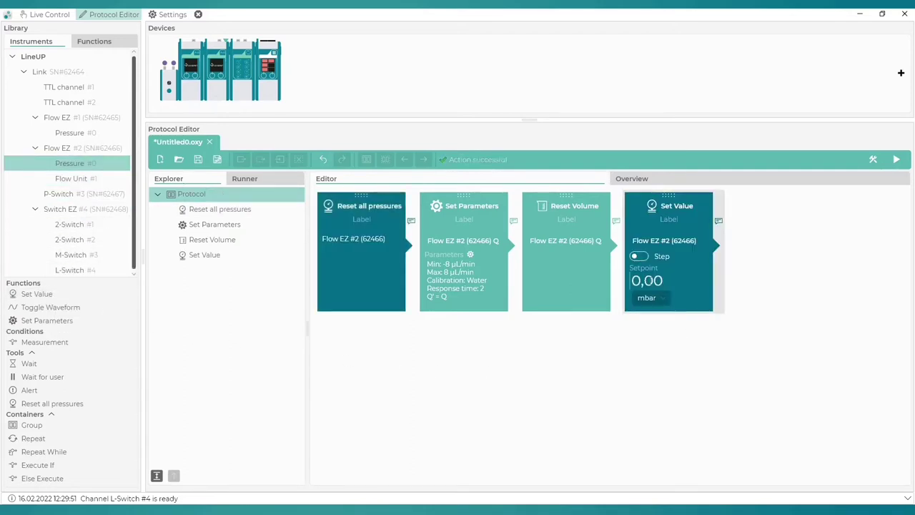
pyautogui.write('10')
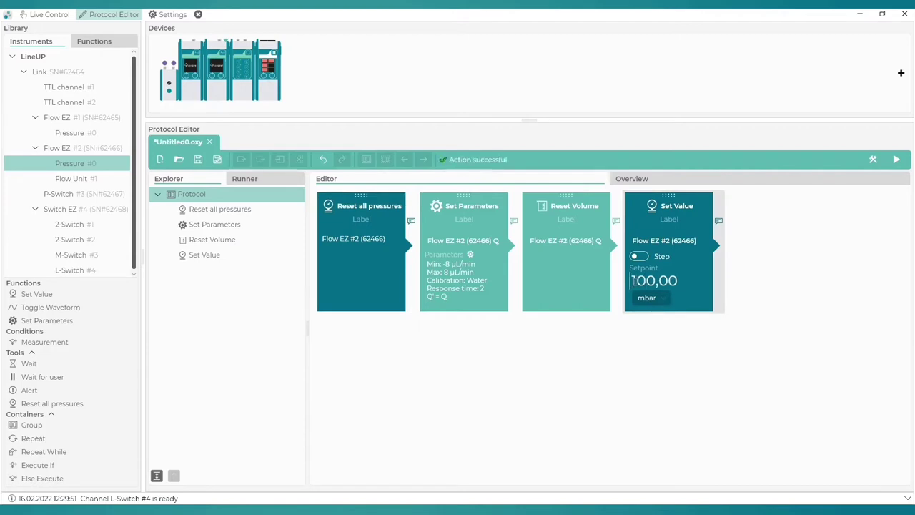
pyautogui.click(788, 273)
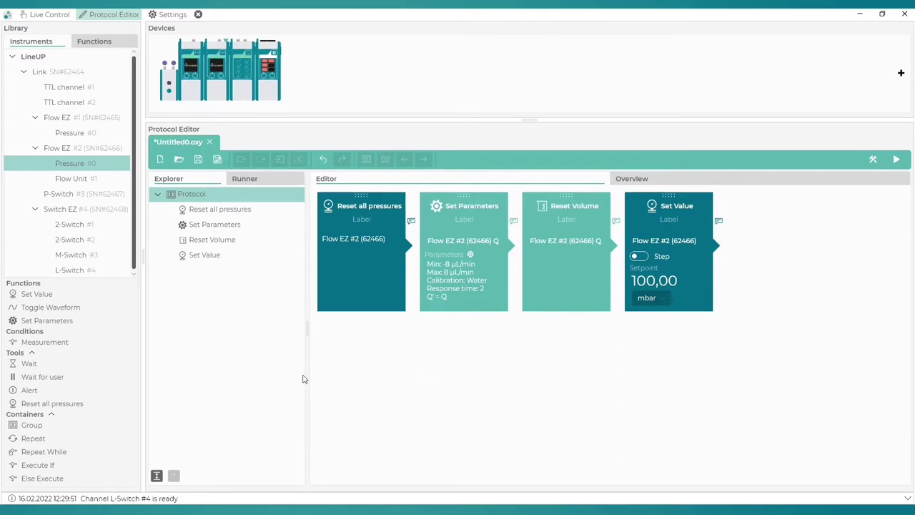
# Step: Append a Wait step with a 5-second duration after Set Value
pyautogui.moveTo(29, 363); pyautogui.dragTo(30, 363)
pyautogui.doubleClick(29, 365)
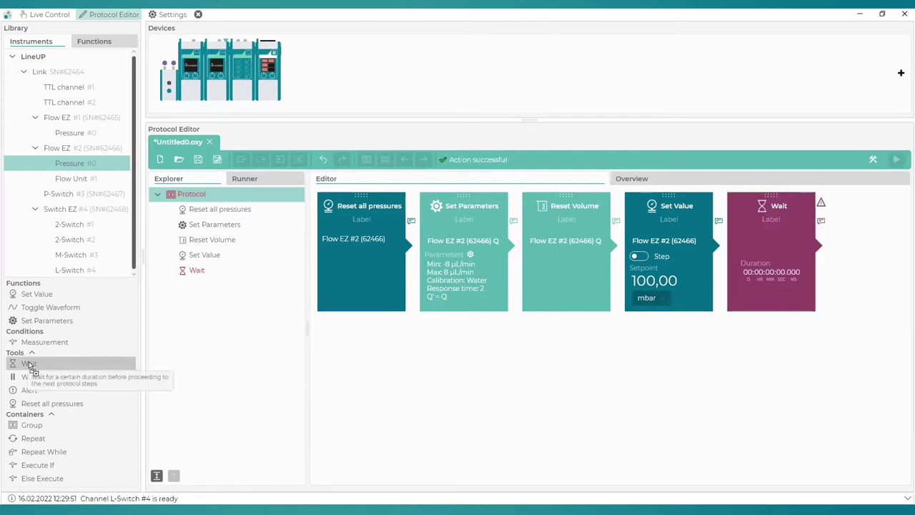
pyautogui.click(783, 271)
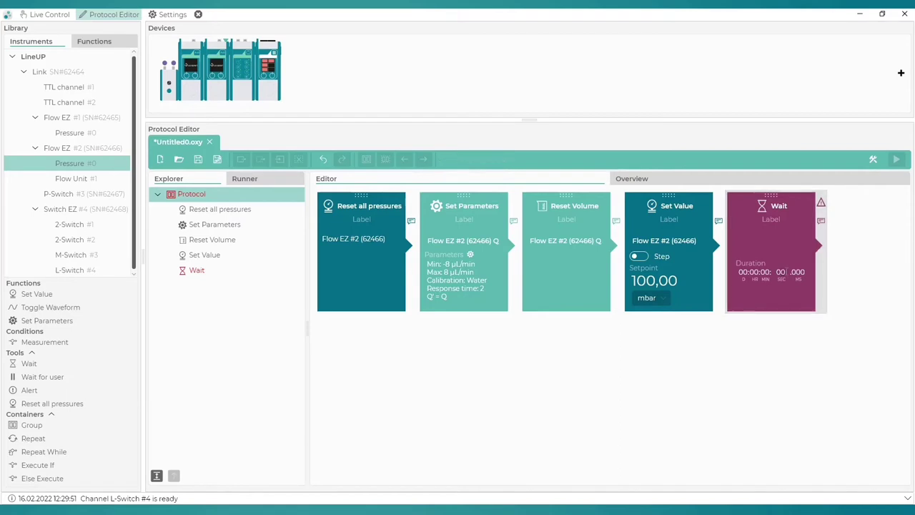
pyautogui.write('05')
pyautogui.click(817, 386)
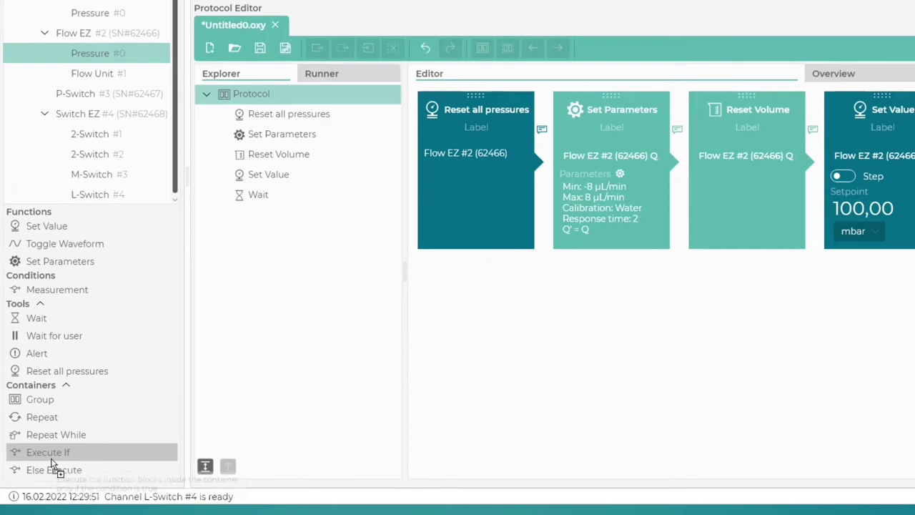
# Step: Add an Execute If container after the Wait step
pyautogui.doubleClick(51, 458)
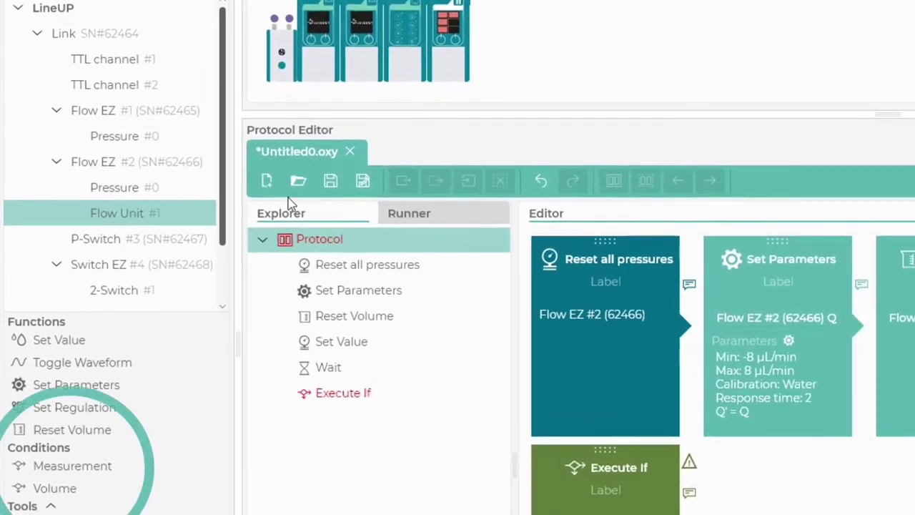
pyautogui.click(185, 188)
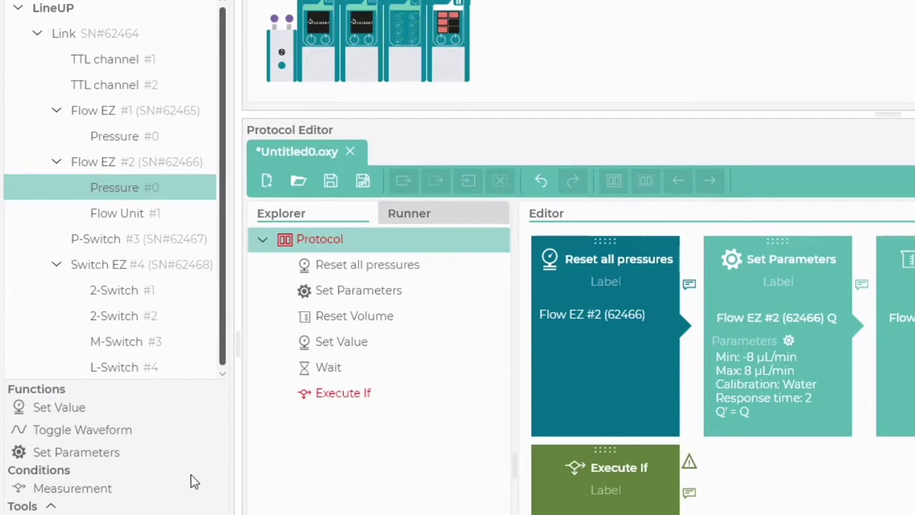
pyautogui.click(181, 213)
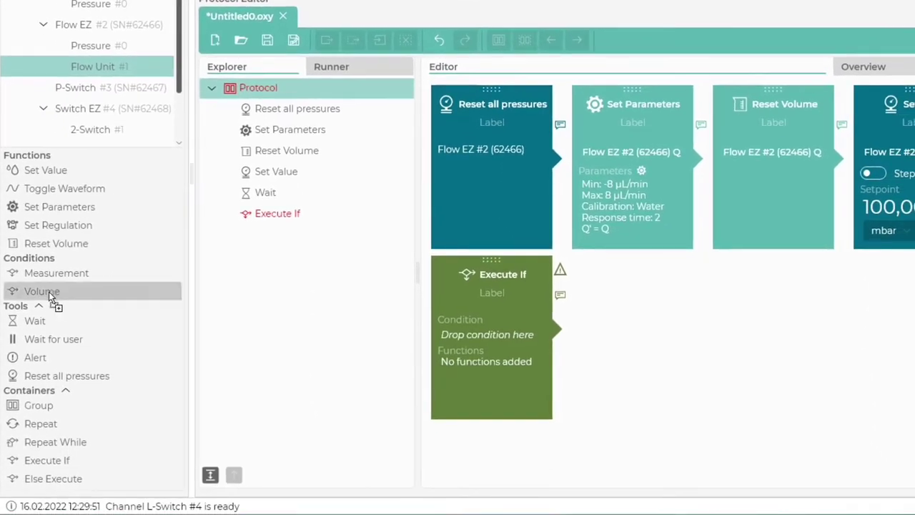
# Step: Give Execute If a Flow EZ #2 Volume condition with an upper limit of 0,5 µl
pyautogui.moveTo(45, 292); pyautogui.dragTo(464, 332)
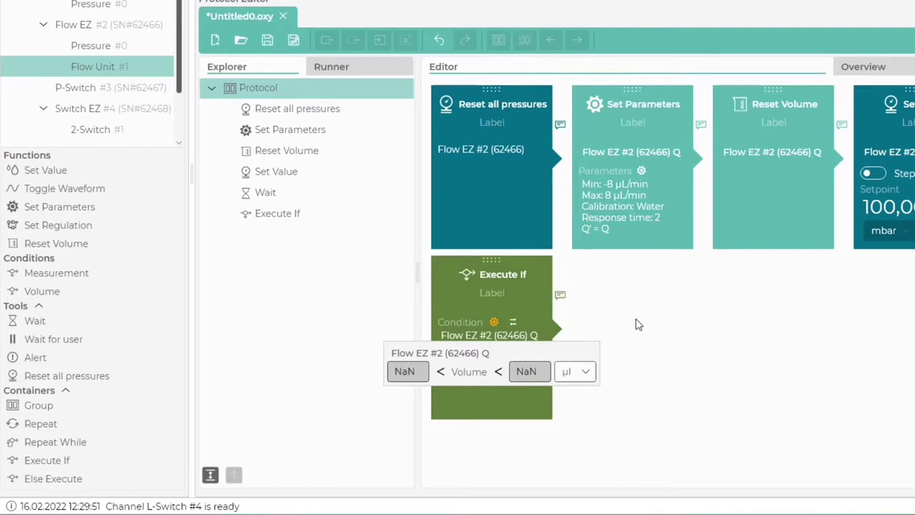
pyautogui.click(499, 376)
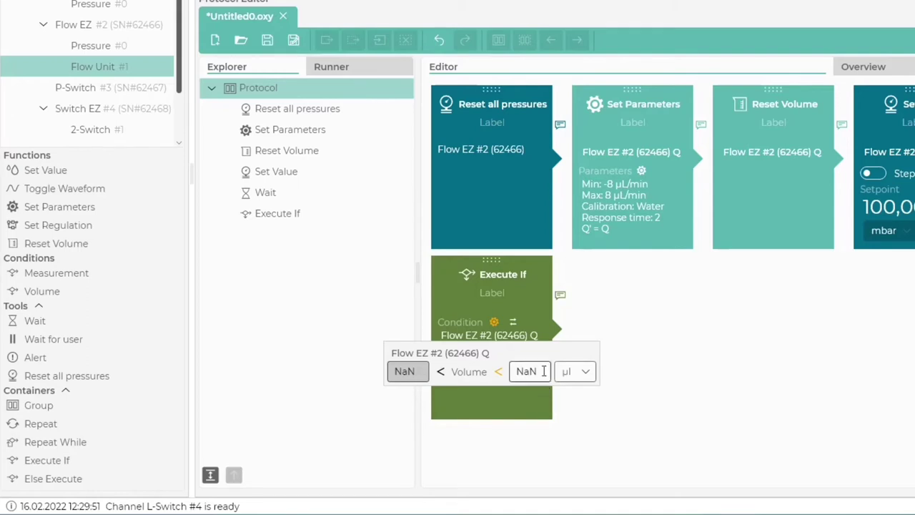
pyautogui.moveTo(545, 371); pyautogui.dragTo(511, 370)
pyautogui.write('0,5')
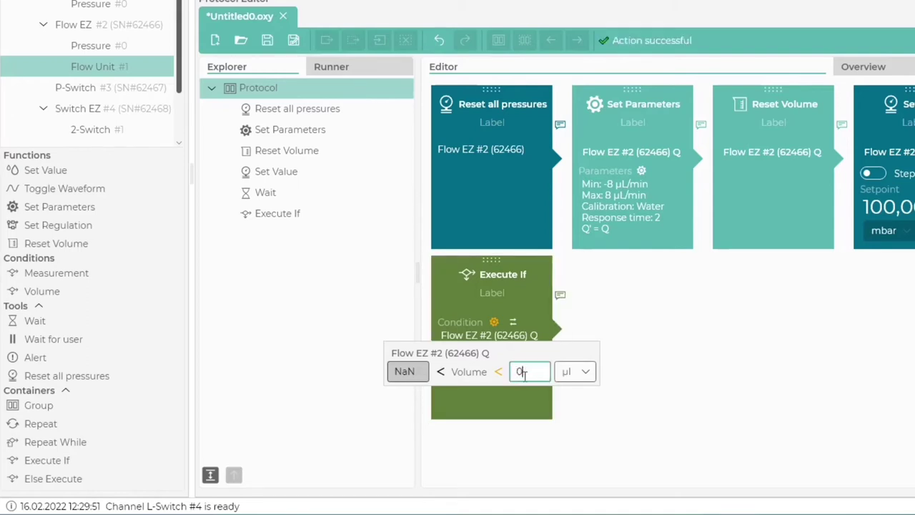
pyautogui.click(692, 384)
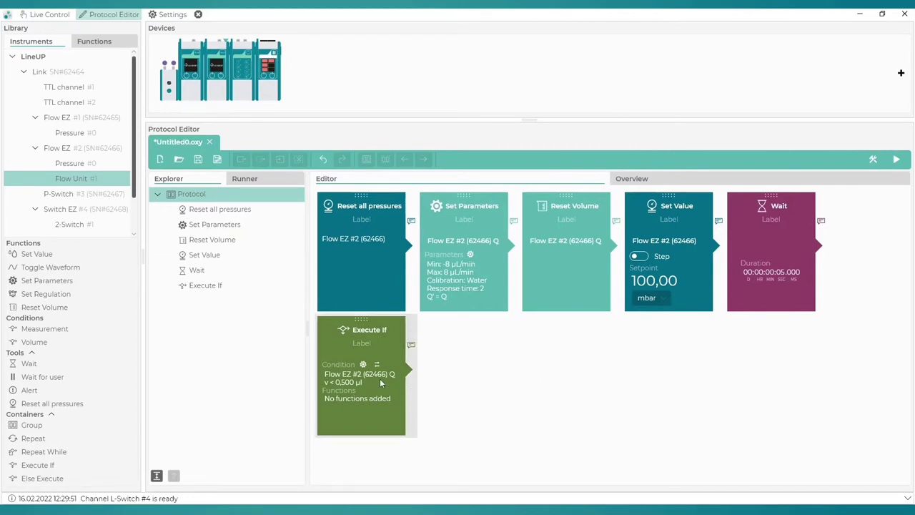
# Step: Inside Execute If, add a Flow EZ #2 pressure Set Value with Step on and 50,0 mbar offset
pyautogui.doubleClick(386, 344)
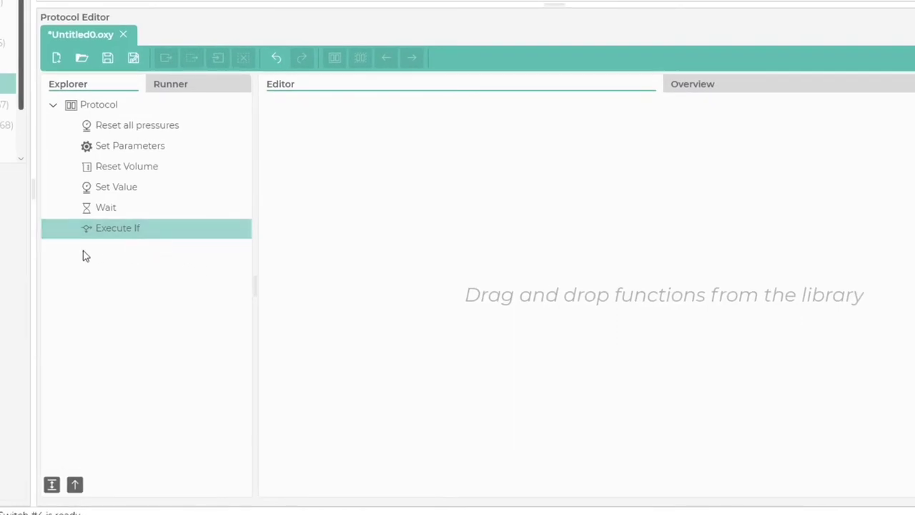
pyautogui.click(107, 114)
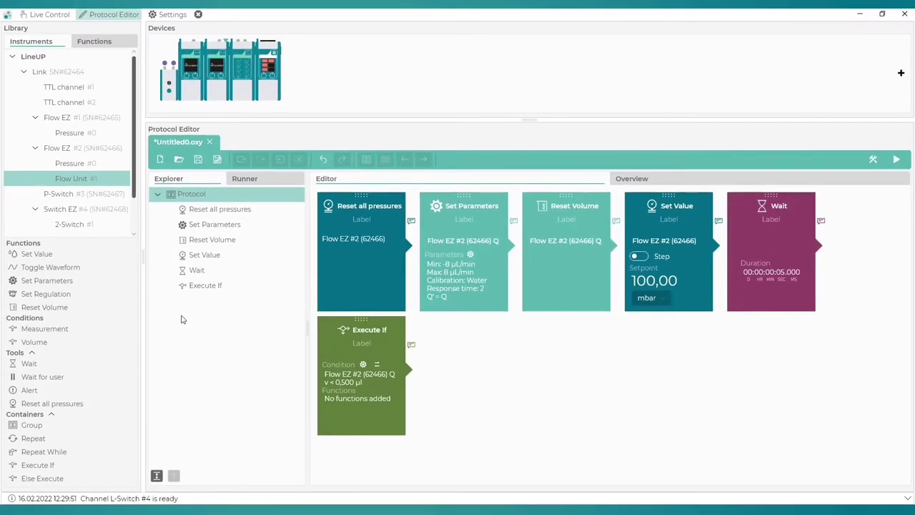
pyautogui.click(216, 288)
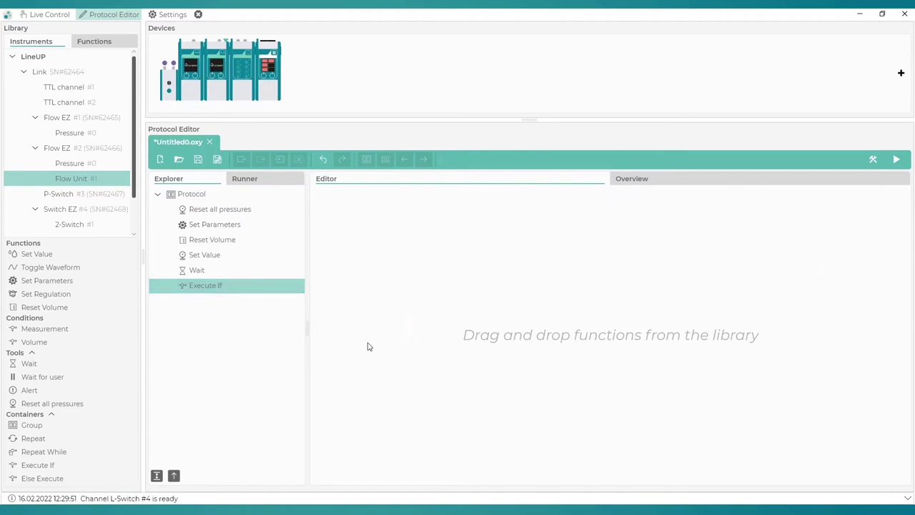
pyautogui.click(80, 164)
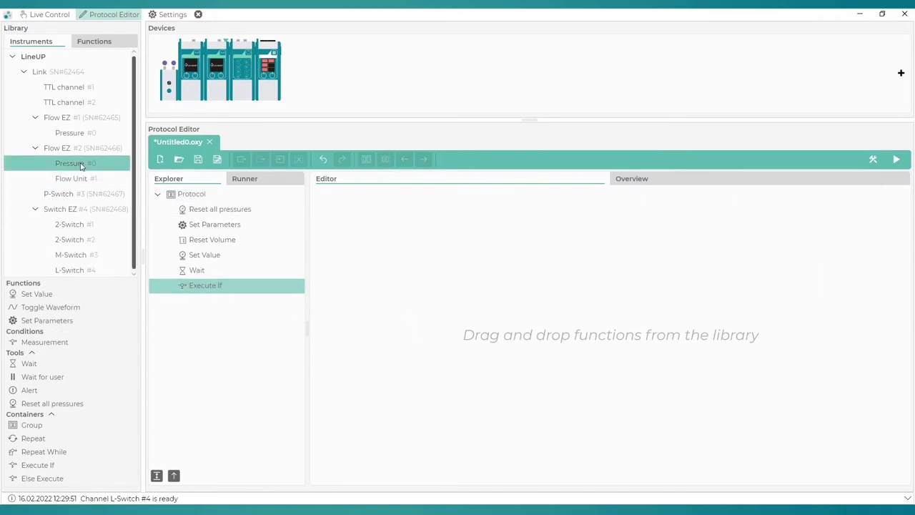
pyautogui.doubleClick(46, 295)
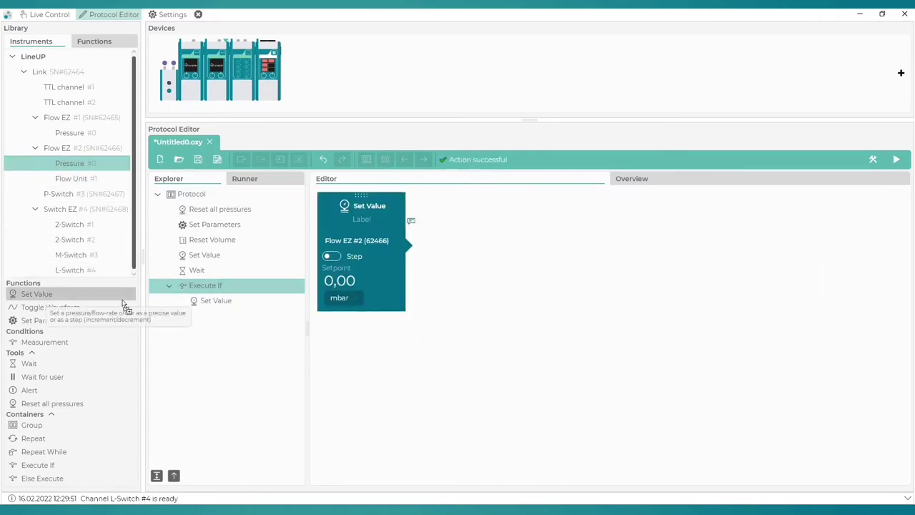
pyautogui.click(336, 255)
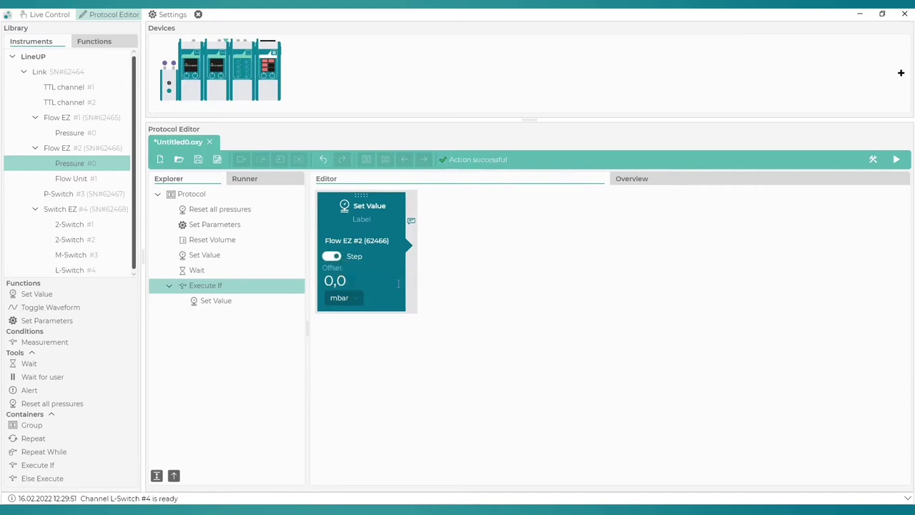
pyautogui.click(323, 280)
pyautogui.write('5')
pyautogui.click(485, 293)
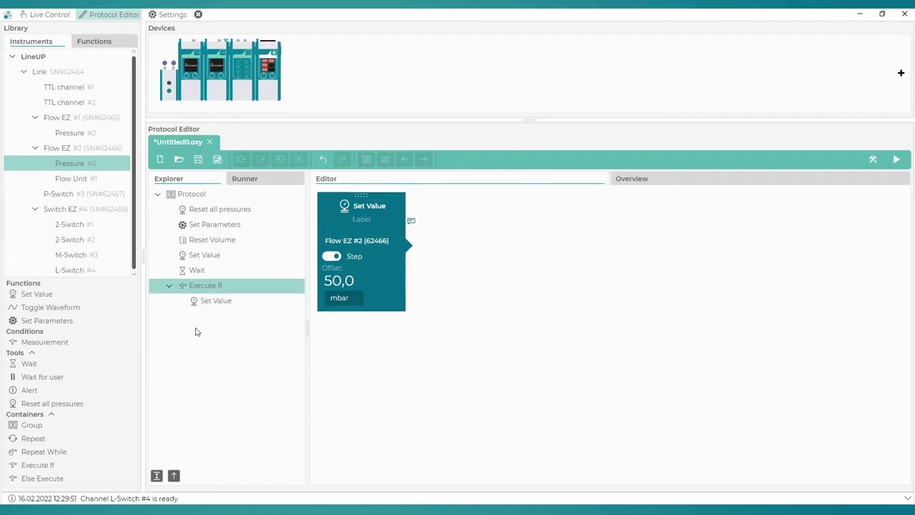
pyautogui.click(169, 286)
pyautogui.click(170, 286)
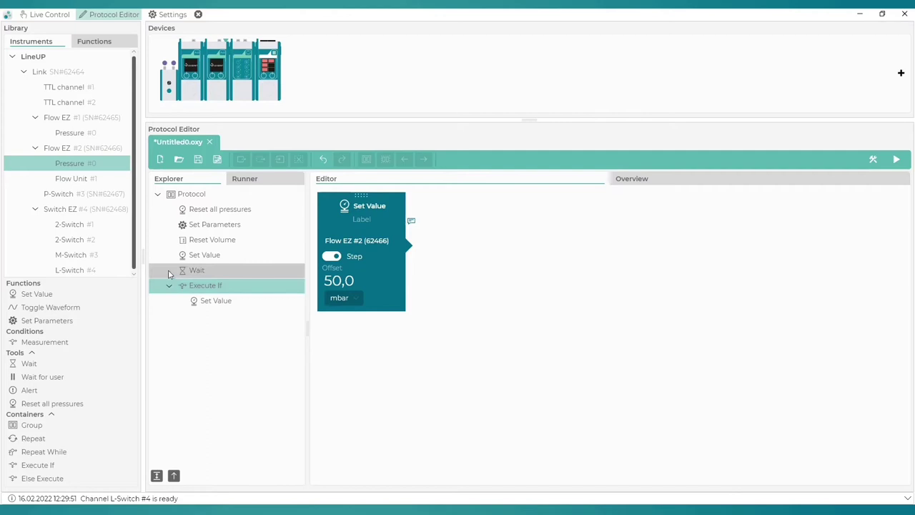
# Step: Duplicate the Execute If block
pyautogui.click(188, 195)
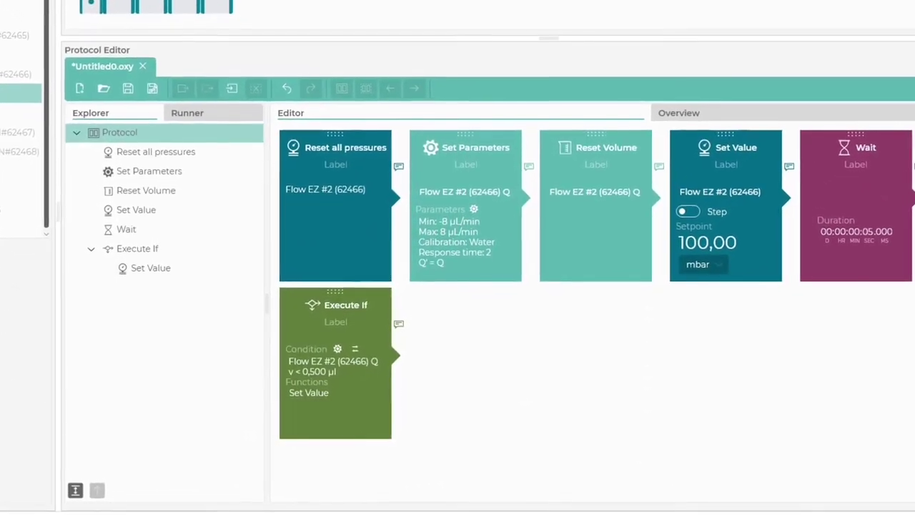
pyautogui.click(371, 322)
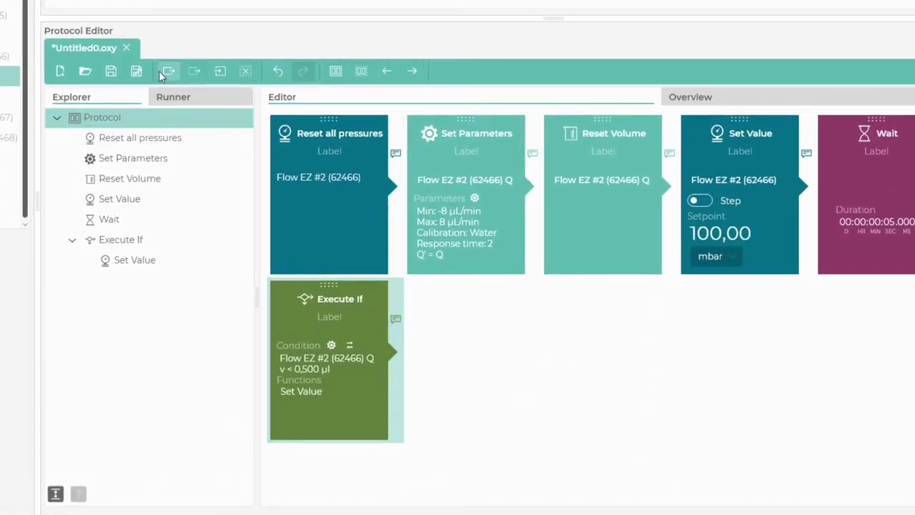
pyautogui.click(221, 71)
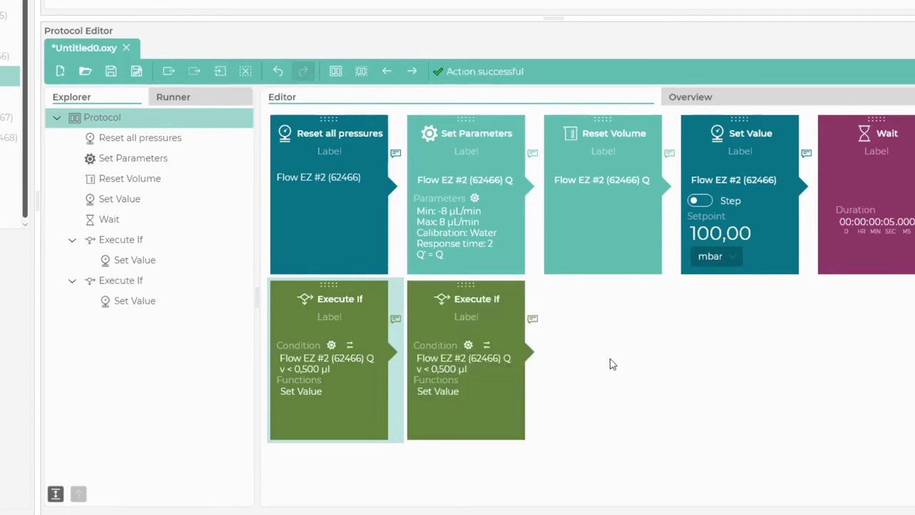
# Step: Change the copy's condition to a lower volume limit of 0,600 µl, upper limit off
pyautogui.click(469, 346)
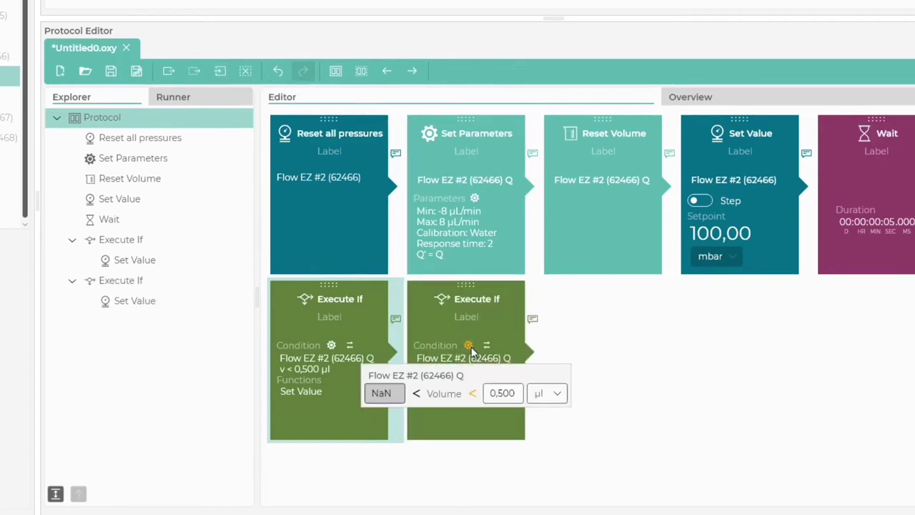
pyautogui.click(471, 394)
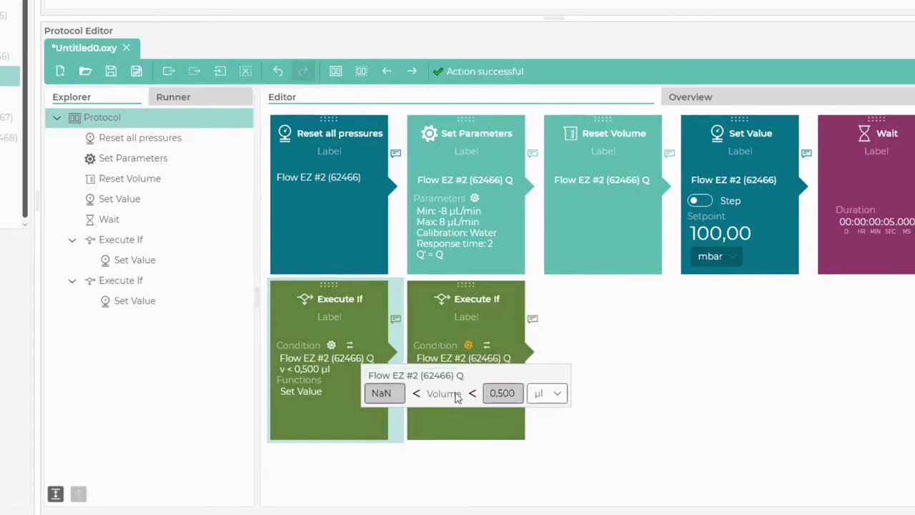
pyautogui.click(415, 393)
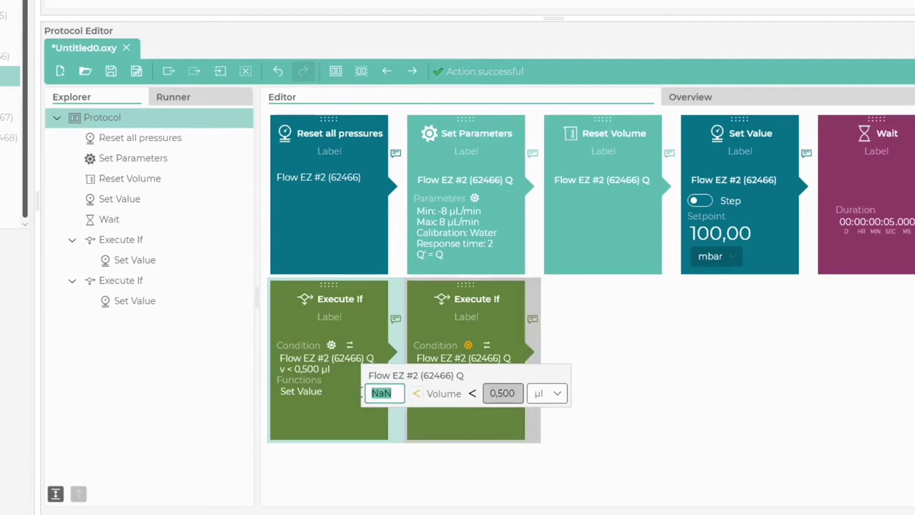
pyautogui.write('0,')
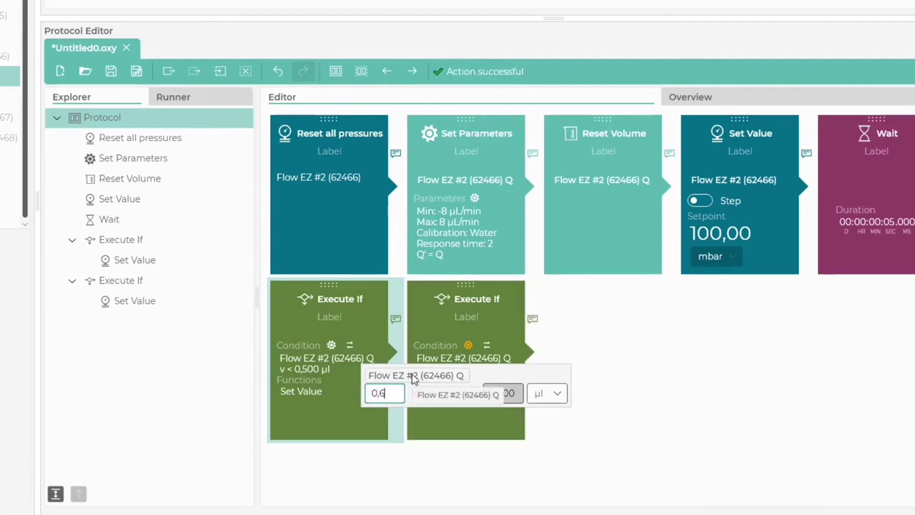
pyautogui.write('6')
pyautogui.click(658, 340)
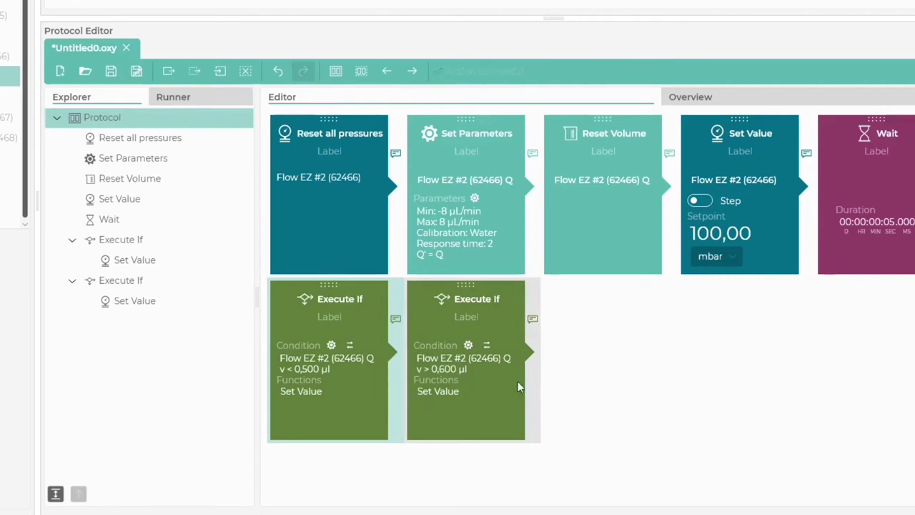
# Step: Change the second Execute If's Set Value offset to -50,0 mbar
pyautogui.click(455, 393)
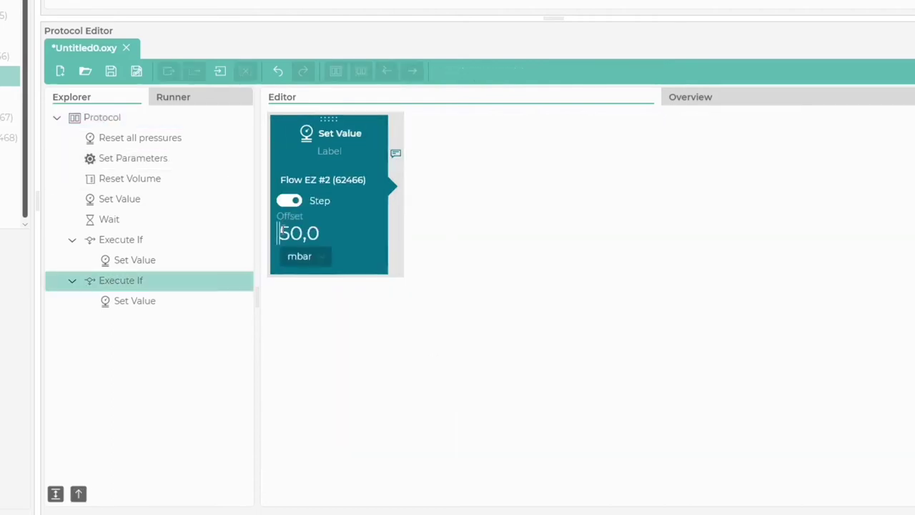
pyautogui.write('-')
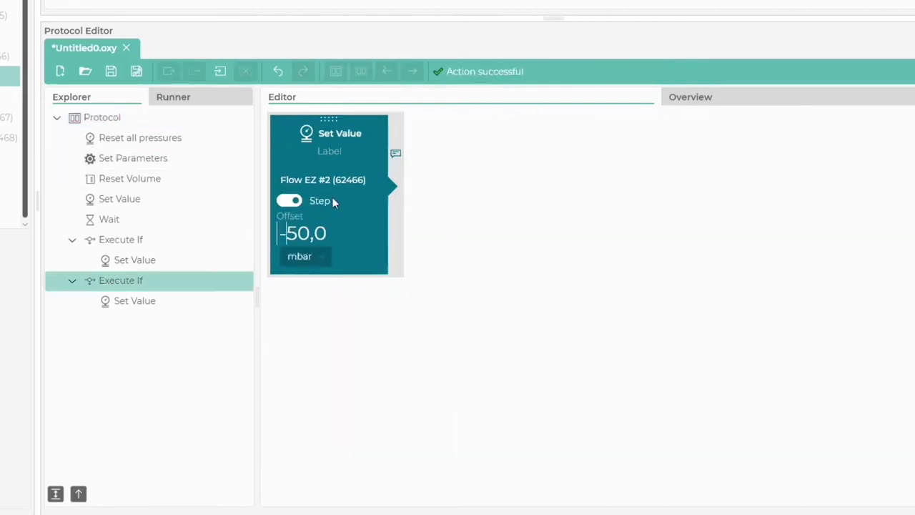
pyautogui.click(517, 243)
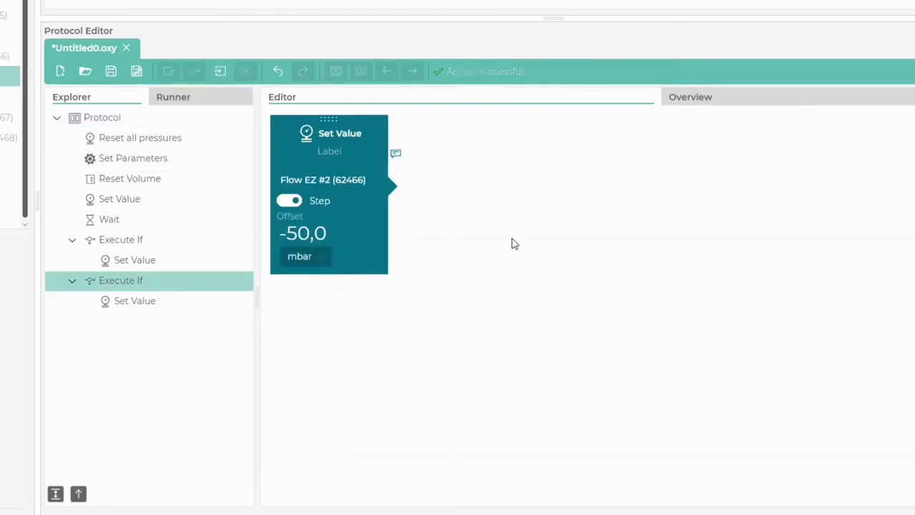
pyautogui.click(93, 117)
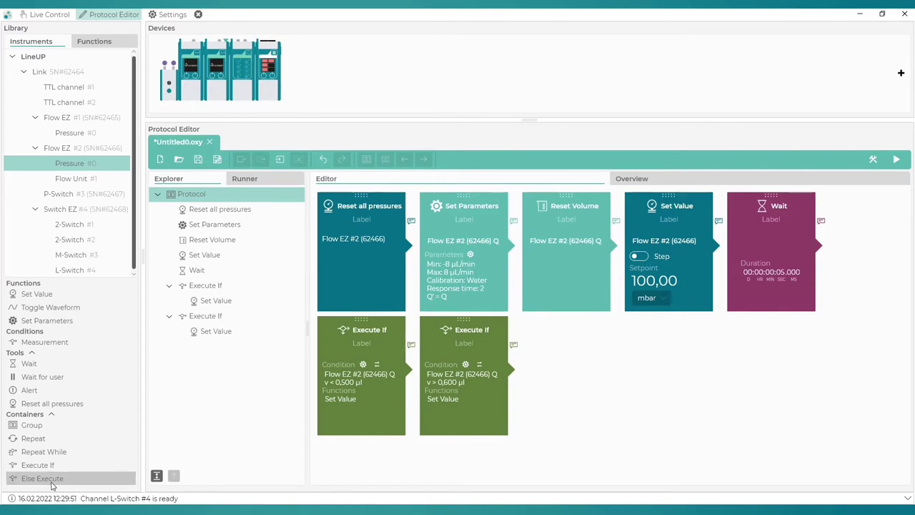
# Step: Add an Else Execute branch and move the second Execute If inside it
pyautogui.doubleClick(51, 480)
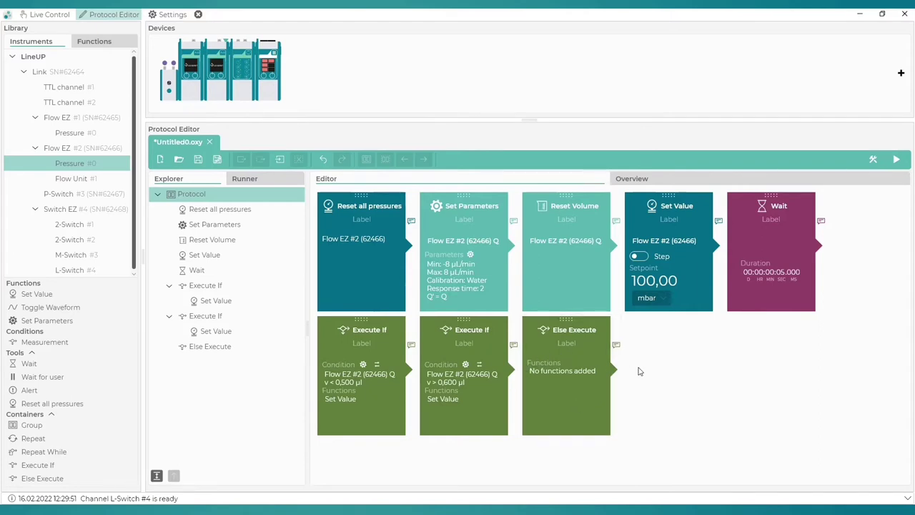
pyautogui.click(494, 403)
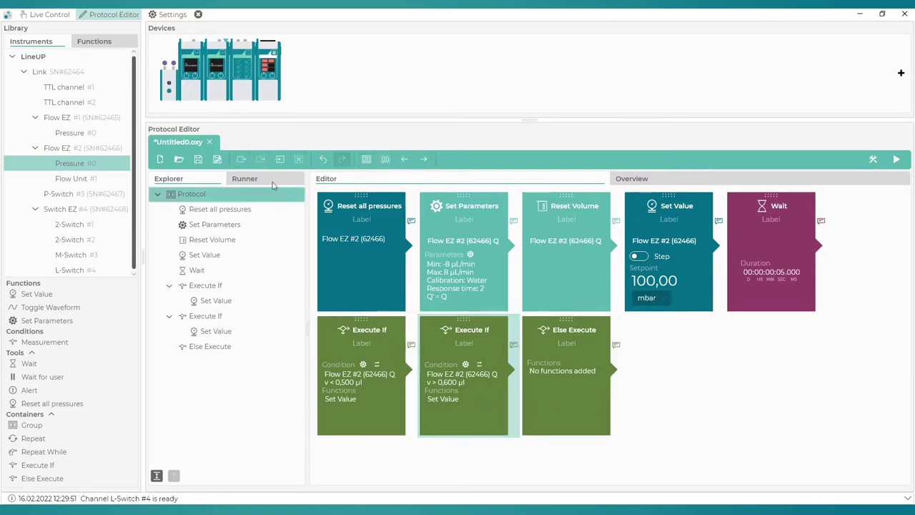
pyautogui.click(261, 158)
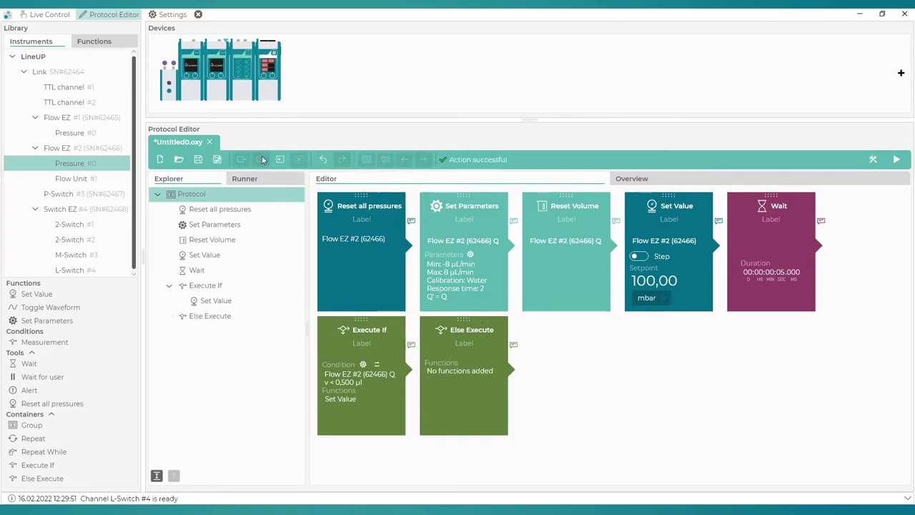
pyautogui.doubleClick(473, 392)
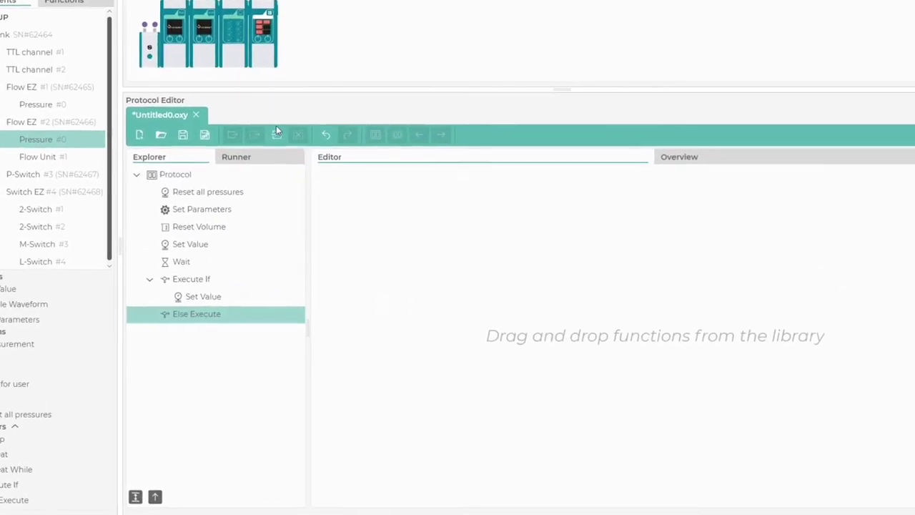
pyautogui.click(280, 158)
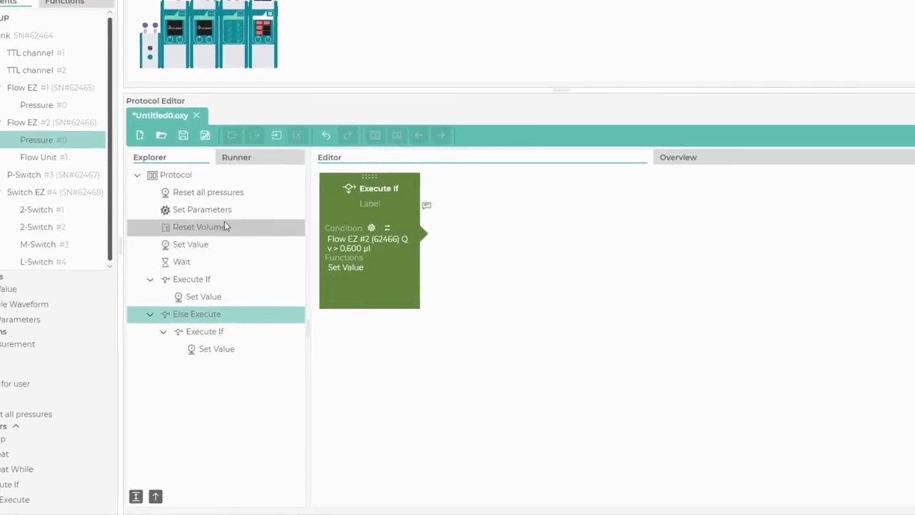
# Step: Copy the 5-second Wait block from the top-level protocol
pyautogui.click(176, 155)
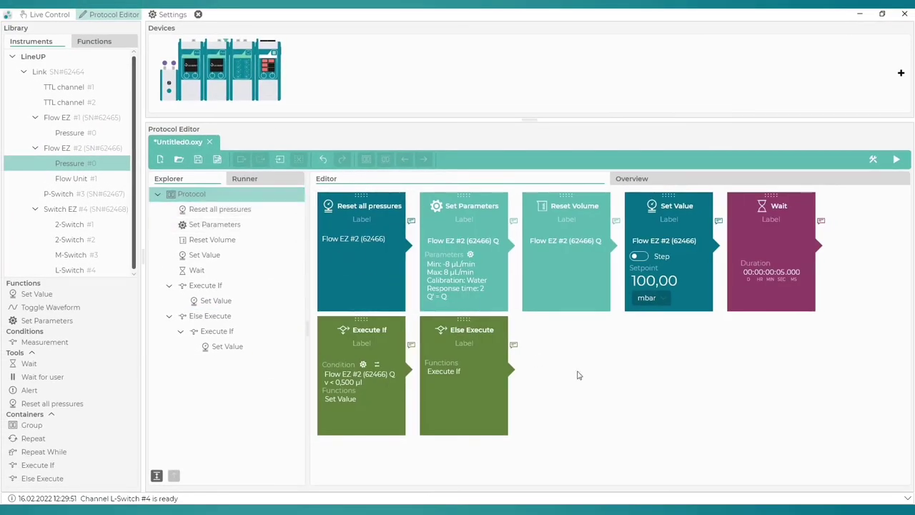
pyautogui.click(765, 230)
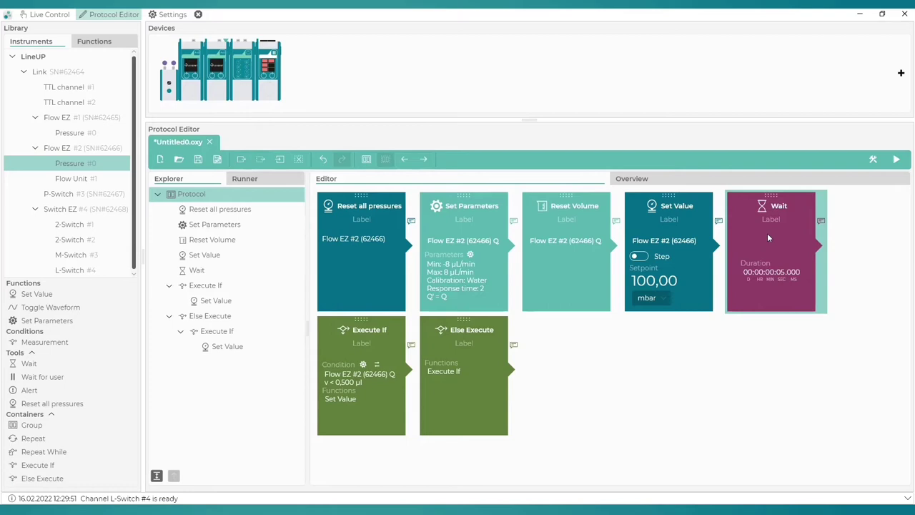
pyautogui.click(241, 158)
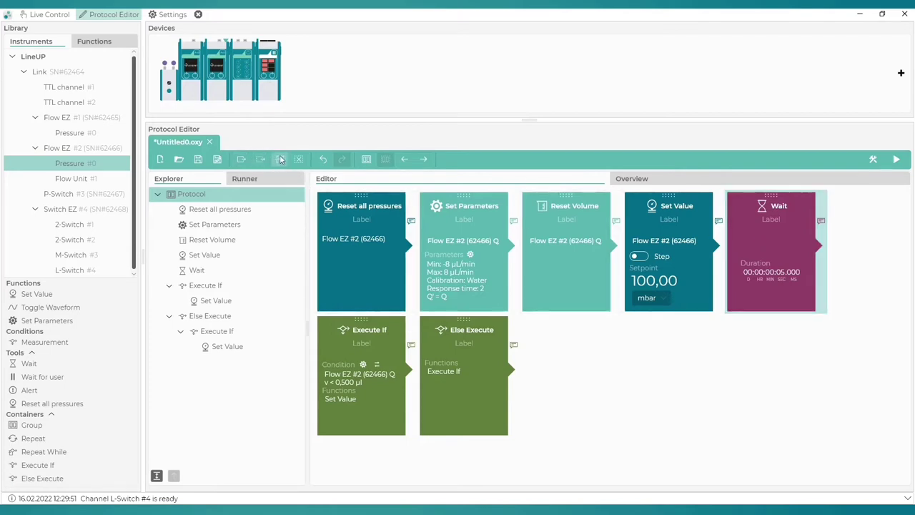
# Step: Paste the 5-second Wait after Else Execute and run the protocol
pyautogui.click(281, 159)
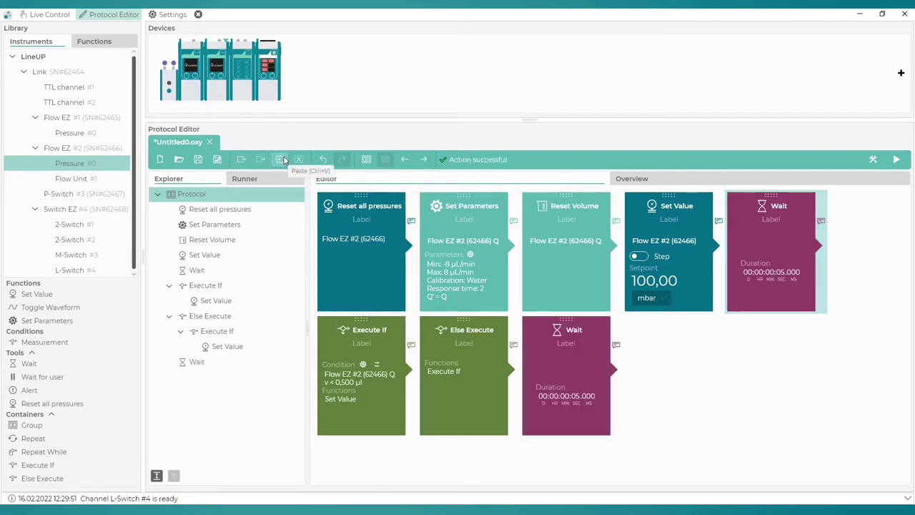
pyautogui.click(896, 161)
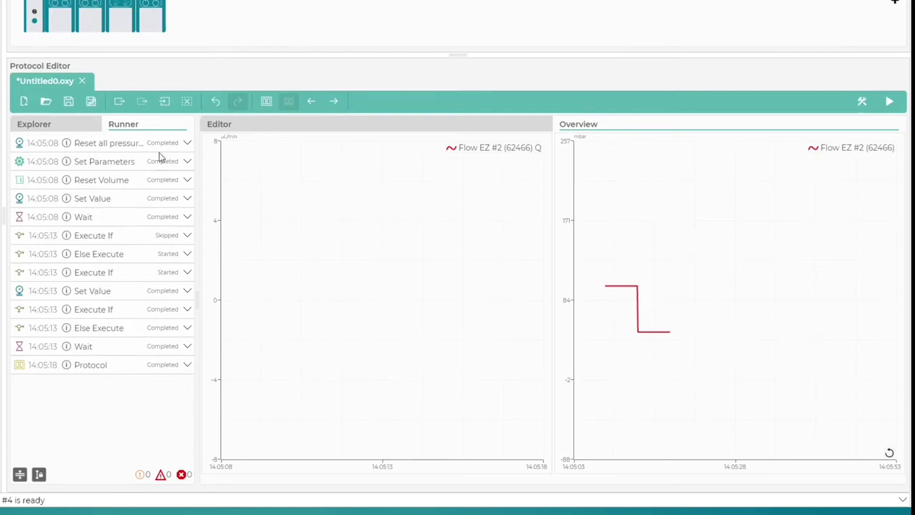
pyautogui.click(36, 124)
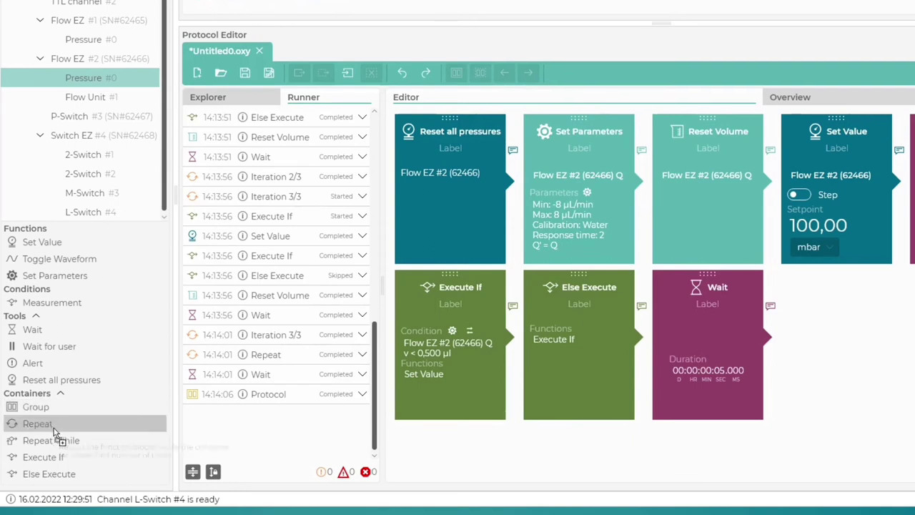
# Step: Add a Repeat container set to 3 repetitions around the Execute If, Else Execute and Wait blocks
pyautogui.doubleClick(55, 427)
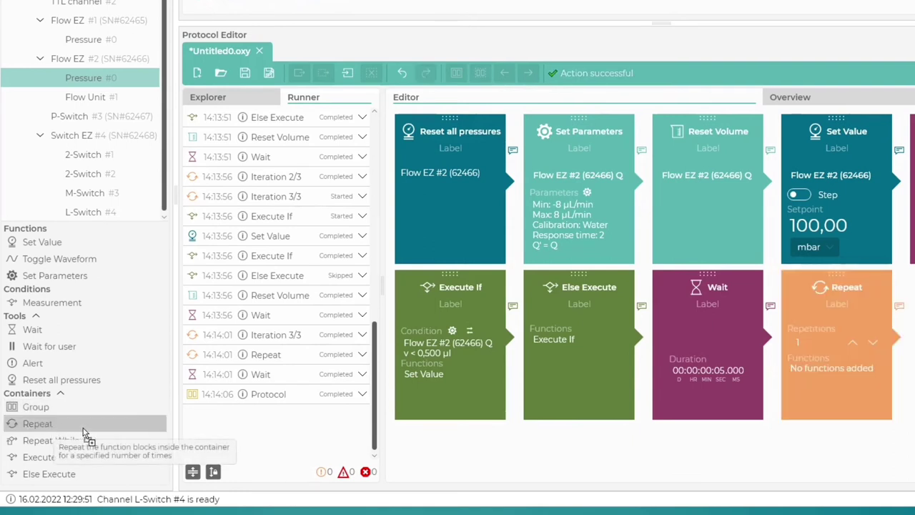
pyautogui.click(853, 343)
pyautogui.click(854, 343)
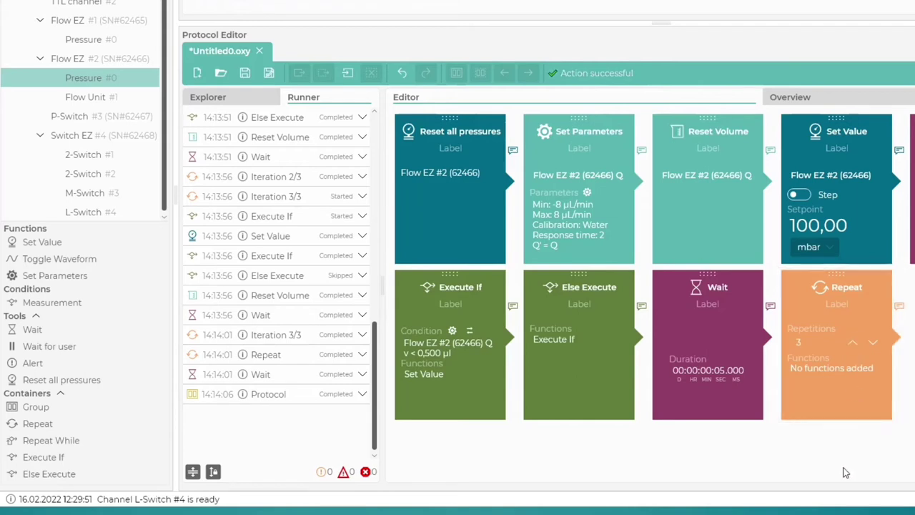
pyautogui.moveTo(486, 433); pyautogui.dragTo(676, 391)
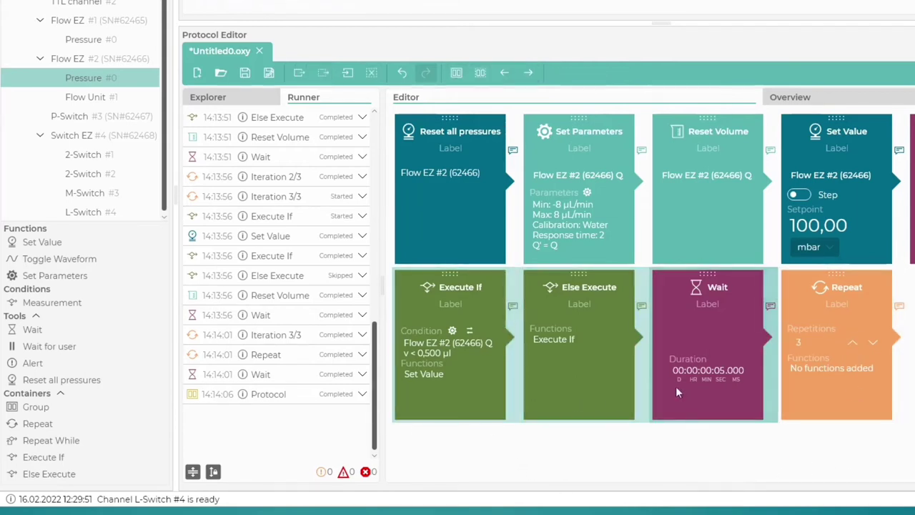
pyautogui.click(323, 72)
pyautogui.hotkey('ctrl', 'a')
pyautogui.press('Delete')
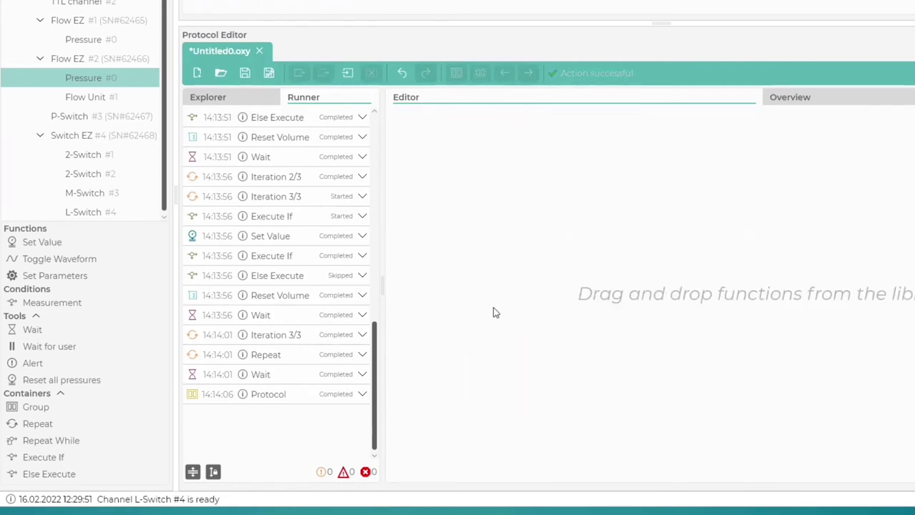
pyautogui.click(348, 72)
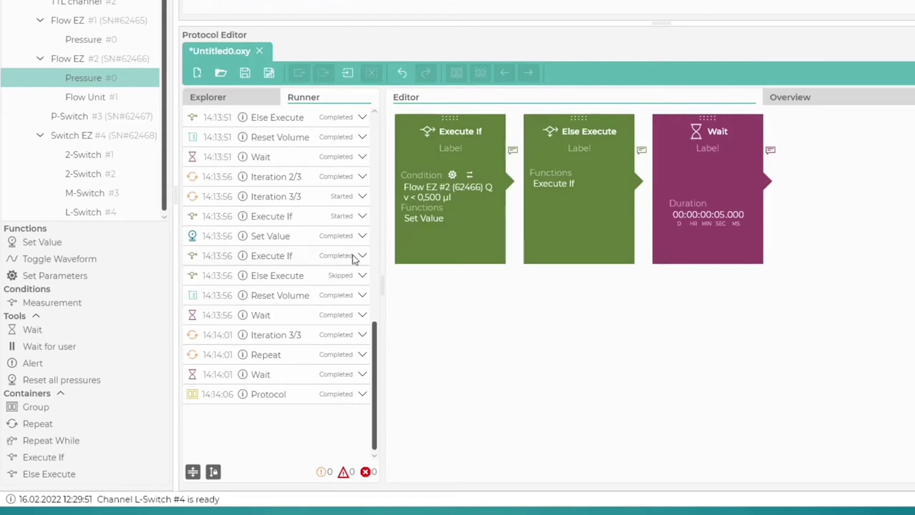
# Step: Add a Flow EZ #2 flow-unit Reset Volume step to the loop, placed before Wait
pyautogui.click(90, 98)
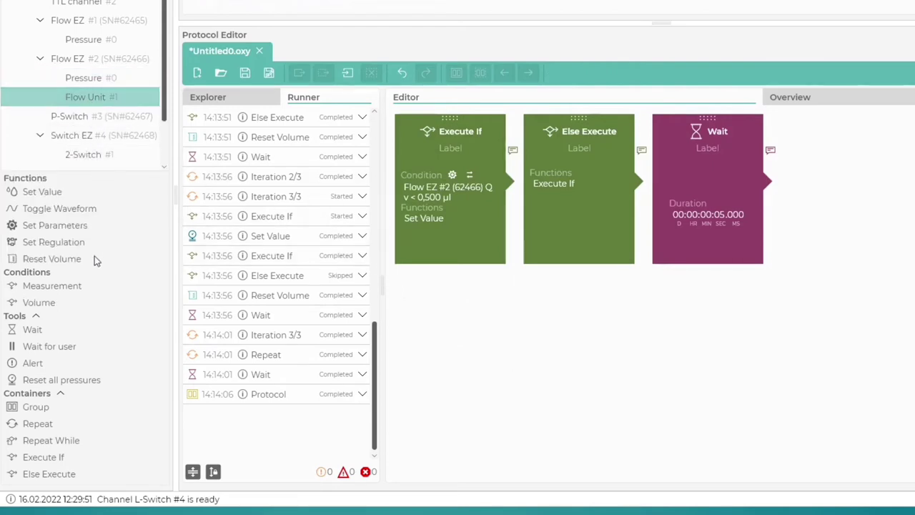
pyautogui.doubleClick(76, 261)
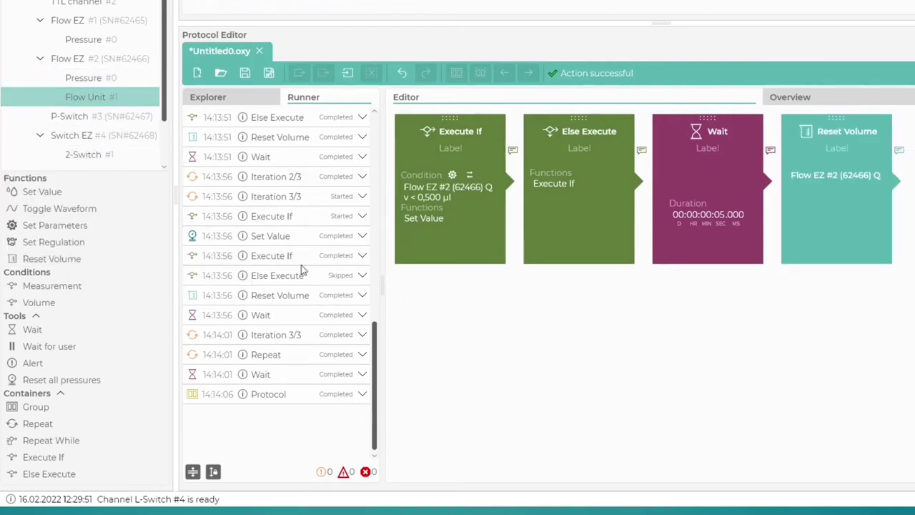
pyautogui.click(838, 220)
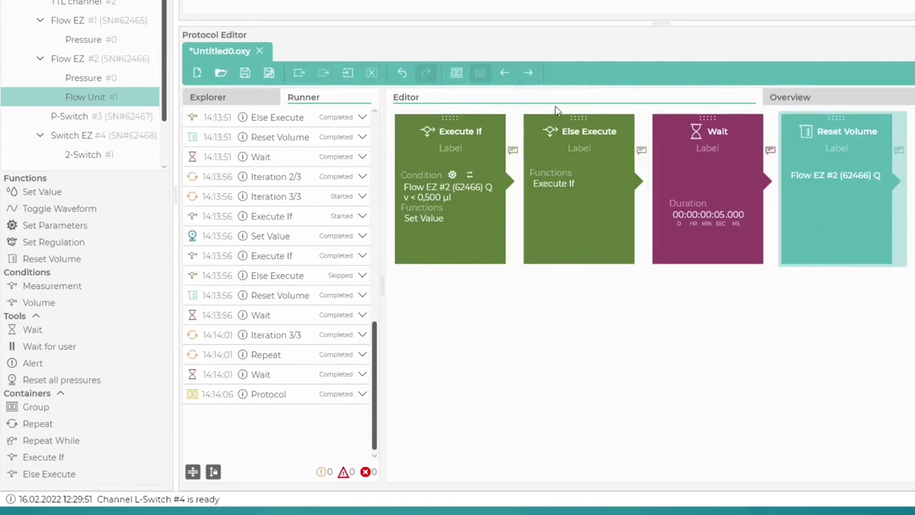
pyautogui.click(504, 73)
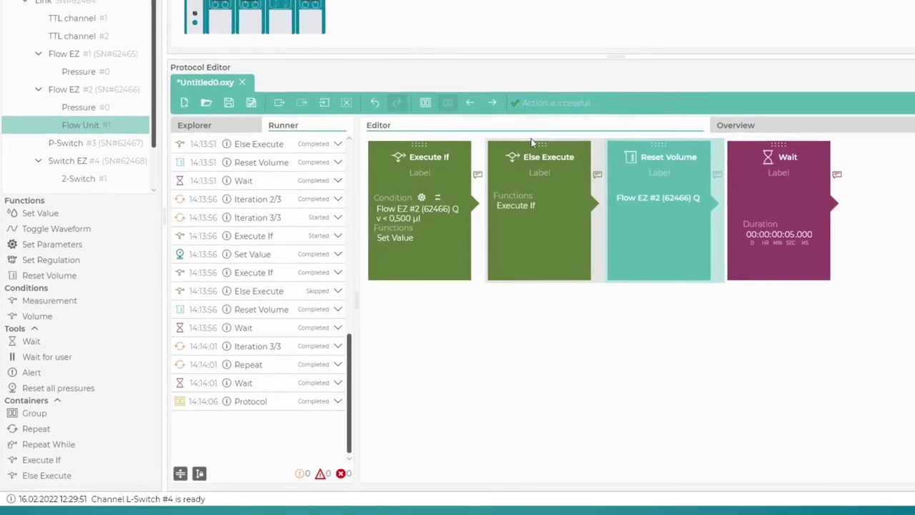
pyautogui.click(221, 128)
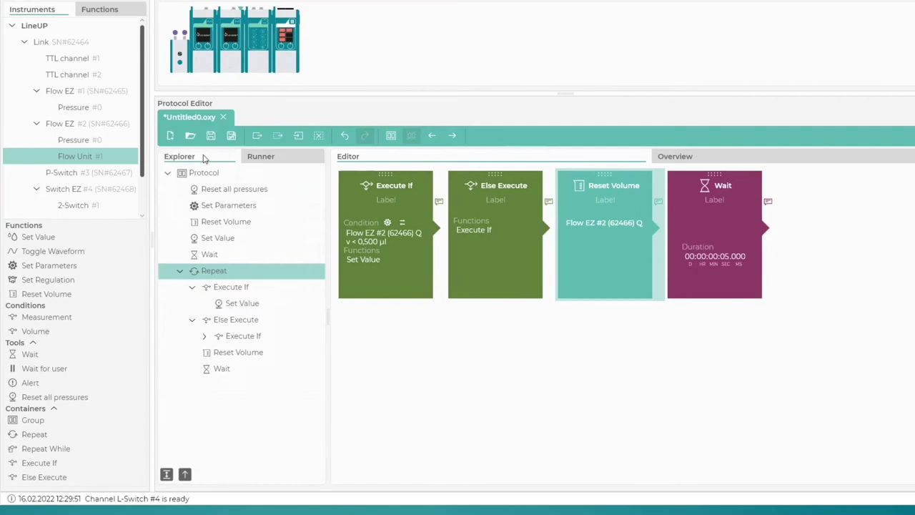
pyautogui.click(204, 172)
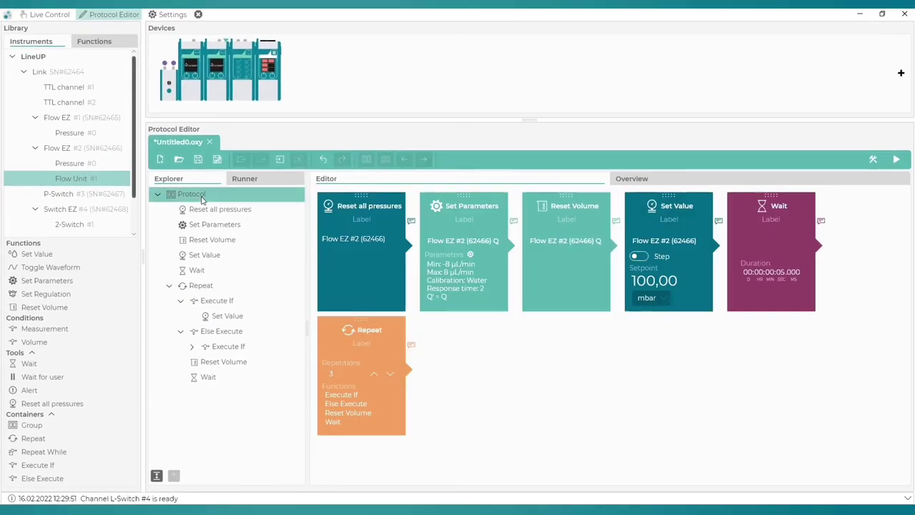
# Step: Run the If/Else pressure-check protocol that repeats three times
pyautogui.click(896, 160)
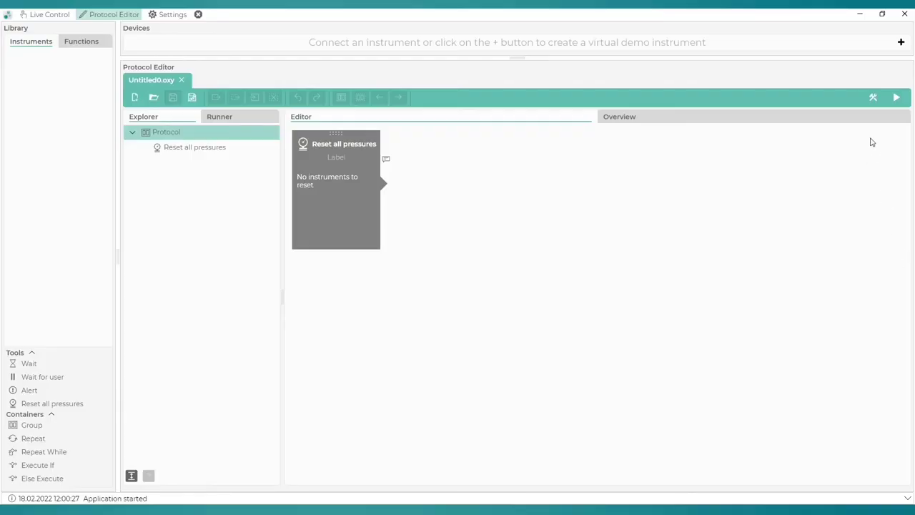
# Step: Load the LineUP demo instruments and add a Set Parameters step for Flow EZ #2's pressure channel
pyautogui.click(900, 44)
pyautogui.click(884, 70)
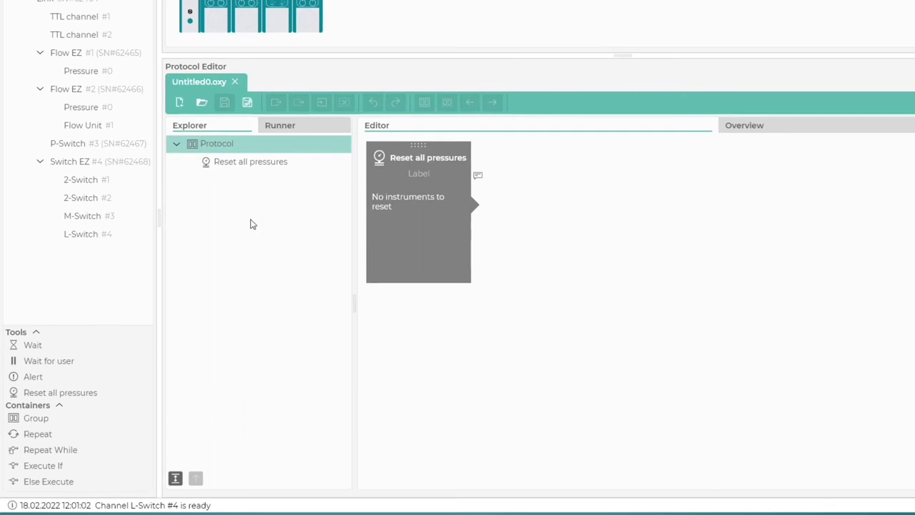
pyautogui.click(115, 108)
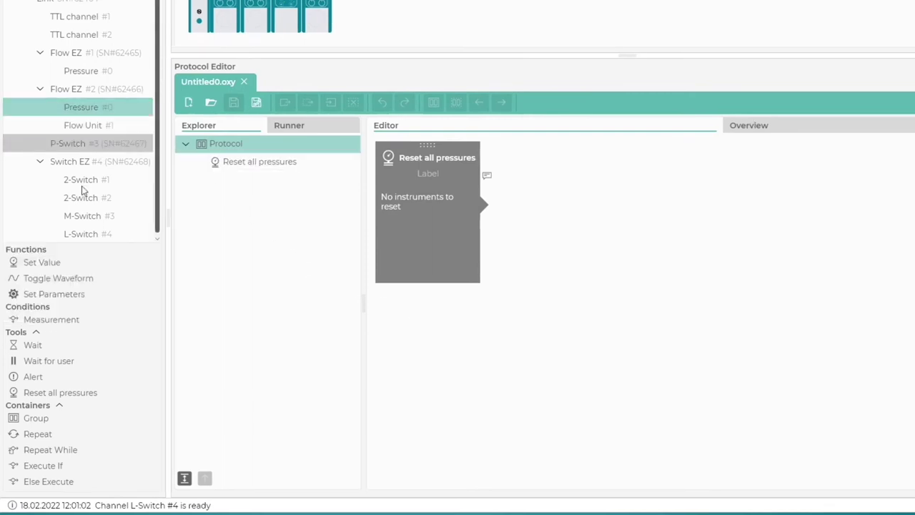
pyautogui.doubleClick(64, 297)
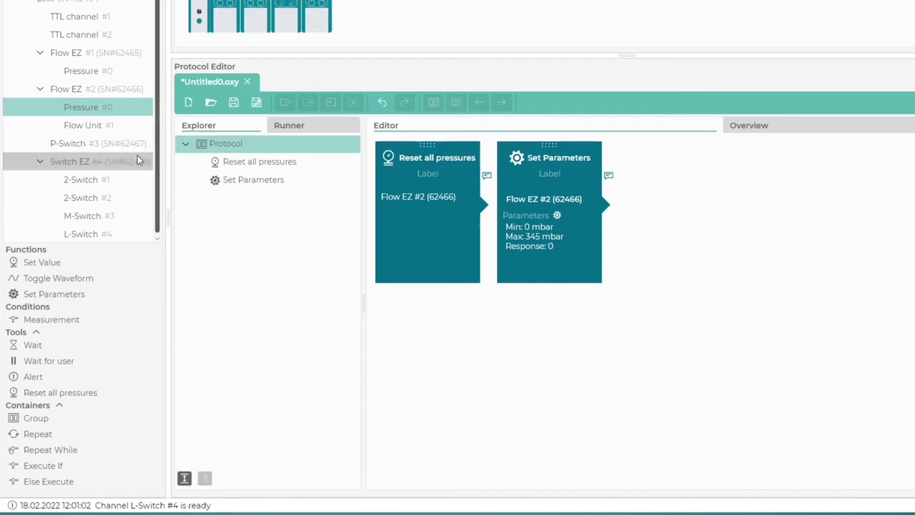
# Step: Add a Reset Volume step and a 5 µl/min flow Set Value for Flow EZ #2's flow unit
pyautogui.click(123, 124)
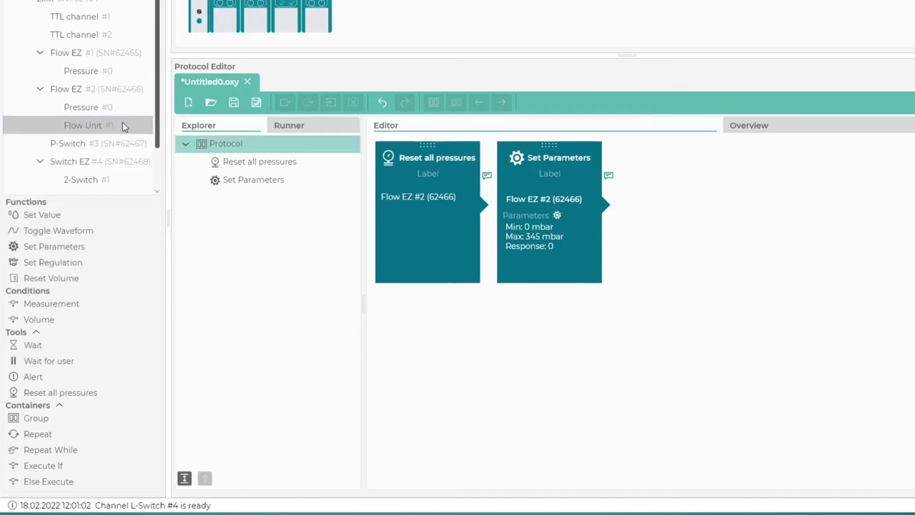
pyautogui.doubleClick(70, 279)
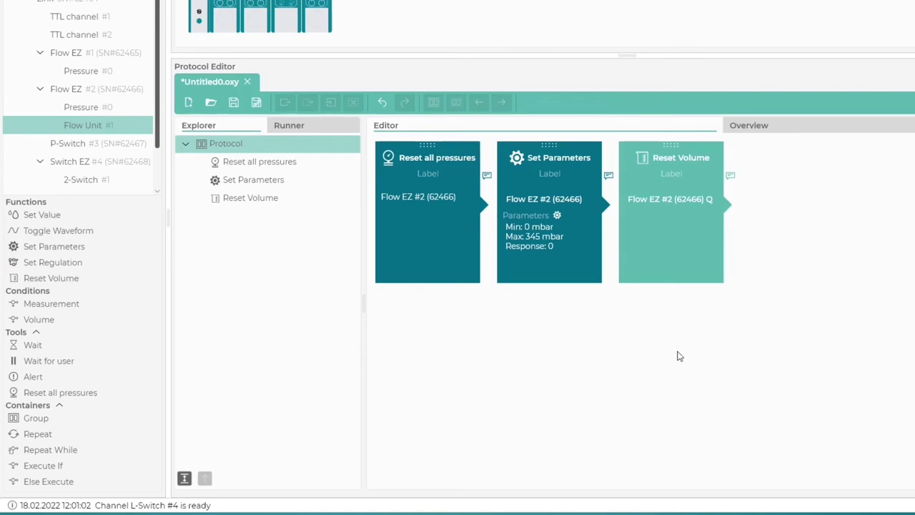
pyautogui.doubleClick(54, 217)
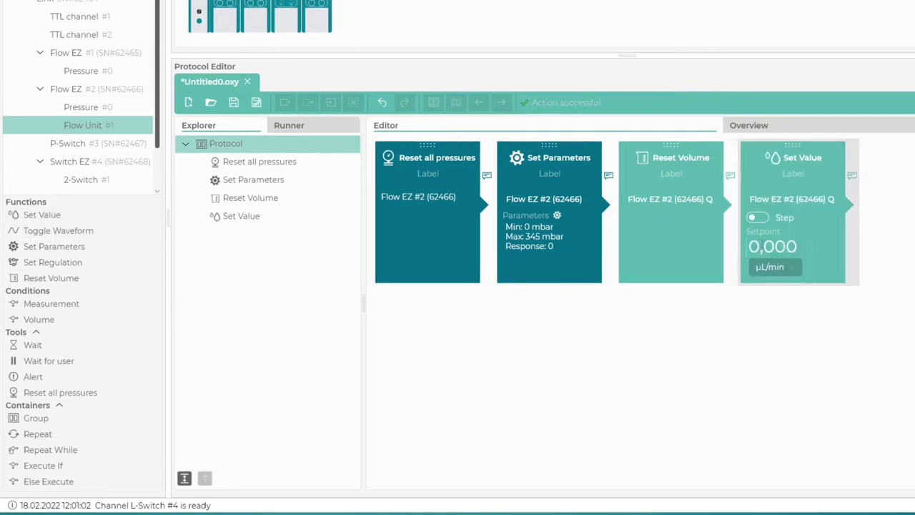
pyautogui.write('5')
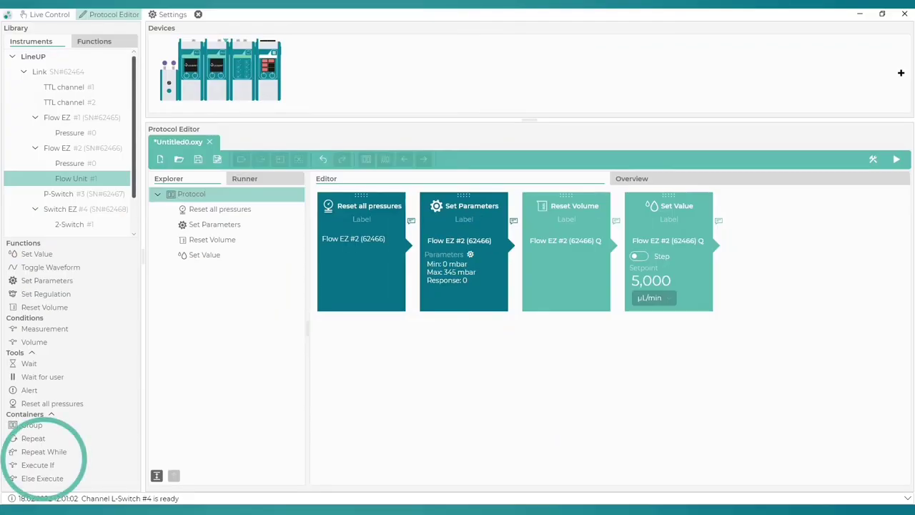
# Step: Add a Repeat While loop conditioned on Flow EZ #2 volume staying below 0.5 µl
pyautogui.doubleClick(43, 451)
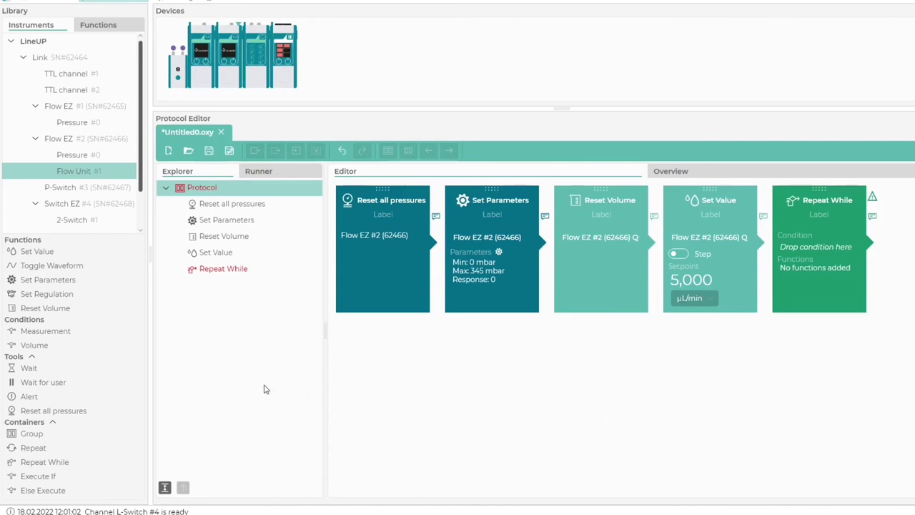
pyautogui.moveTo(41, 345); pyautogui.dragTo(244, 345)
pyautogui.moveTo(600, 346); pyautogui.dragTo(806, 232)
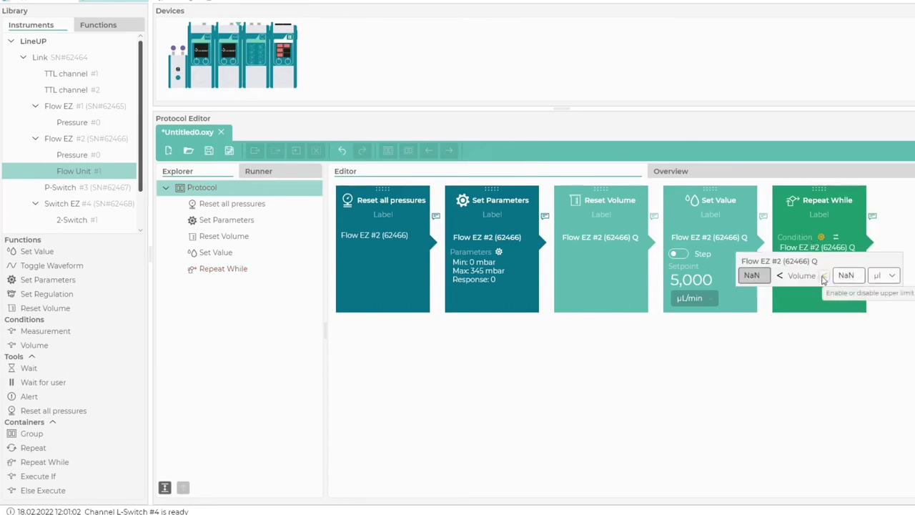
pyautogui.click(859, 277)
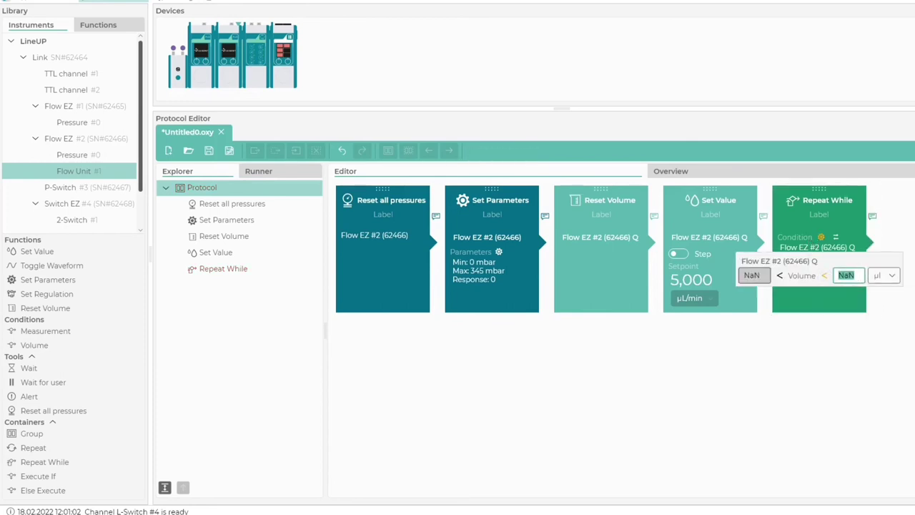
pyautogui.write('0.5')
pyautogui.click(902, 361)
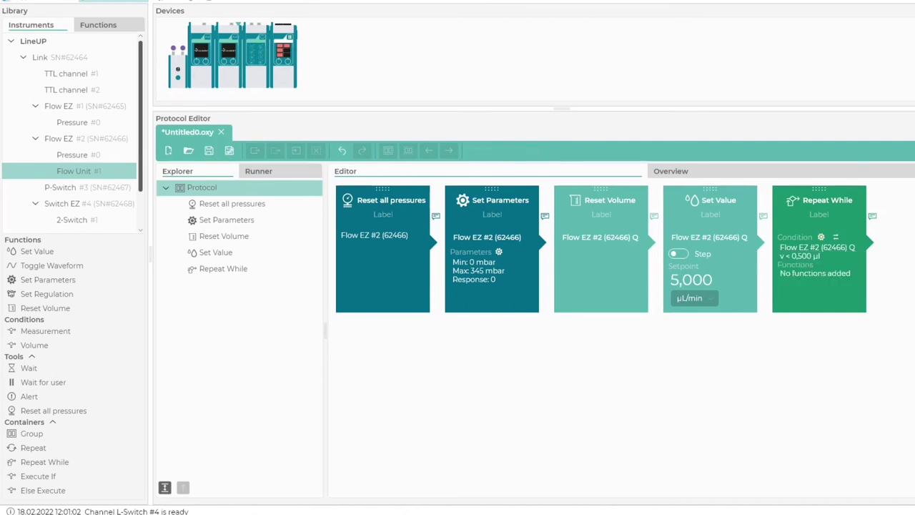
# Step: Place a 20 ms Wait step inside the Repeat While loop
pyautogui.doubleClick(836, 287)
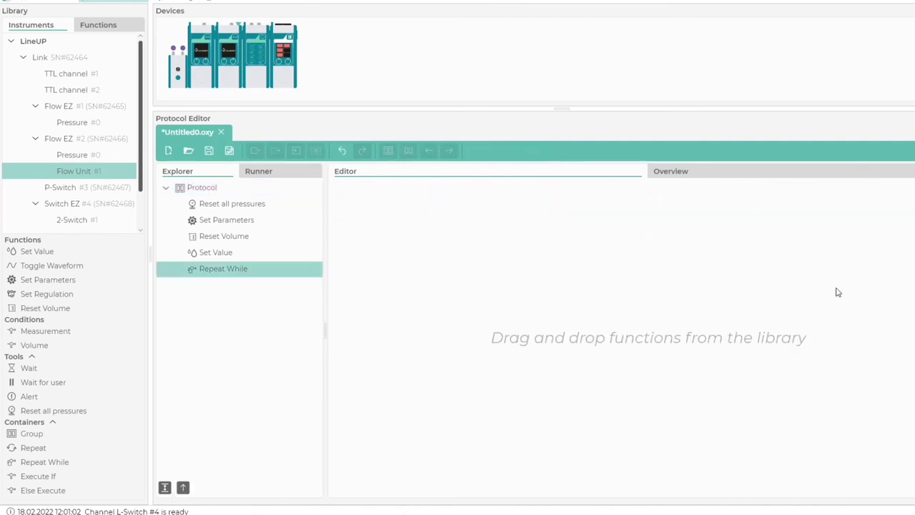
pyautogui.doubleClick(50, 370)
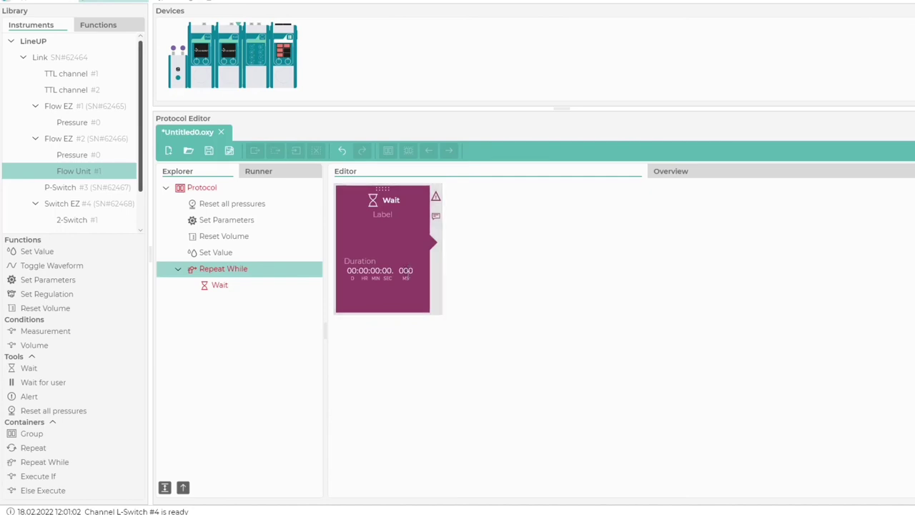
pyautogui.write('20')
pyautogui.click(482, 293)
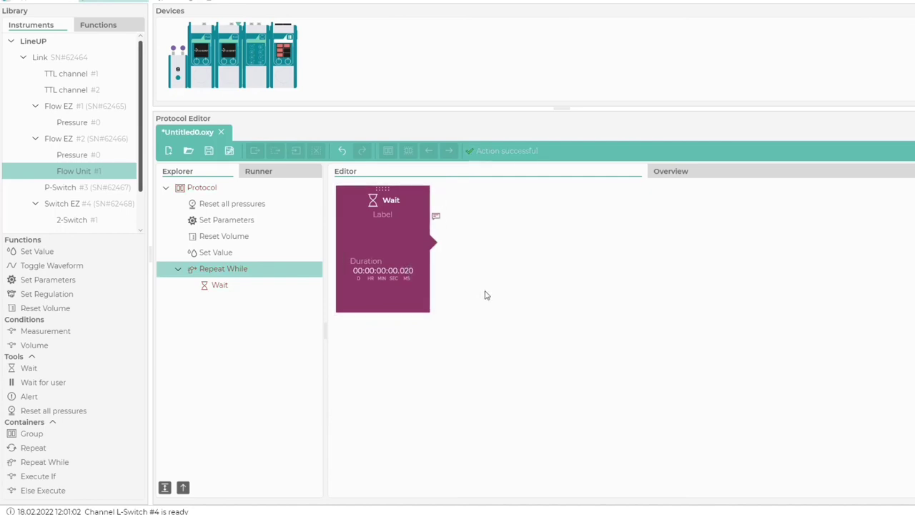
# Step: Copy the Reset all pressures step and paste a second one at the protocol's end
pyautogui.click(200, 187)
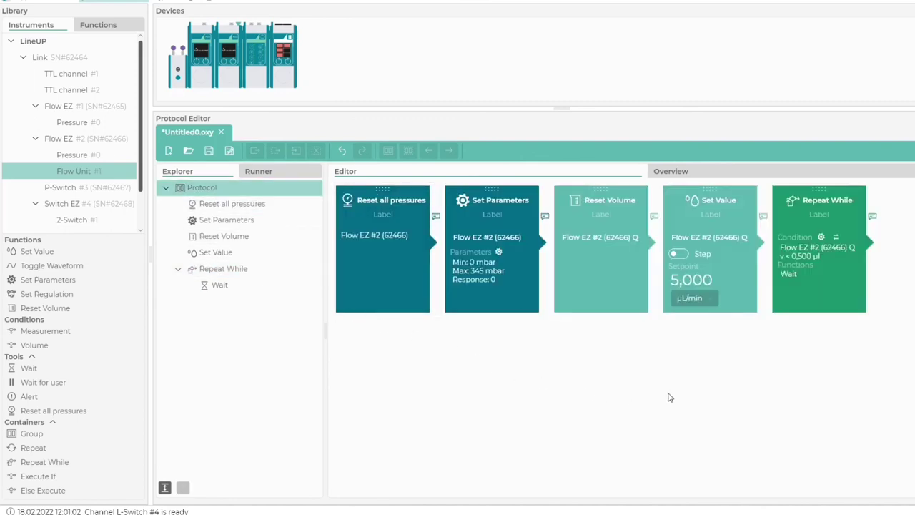
pyautogui.click(385, 284)
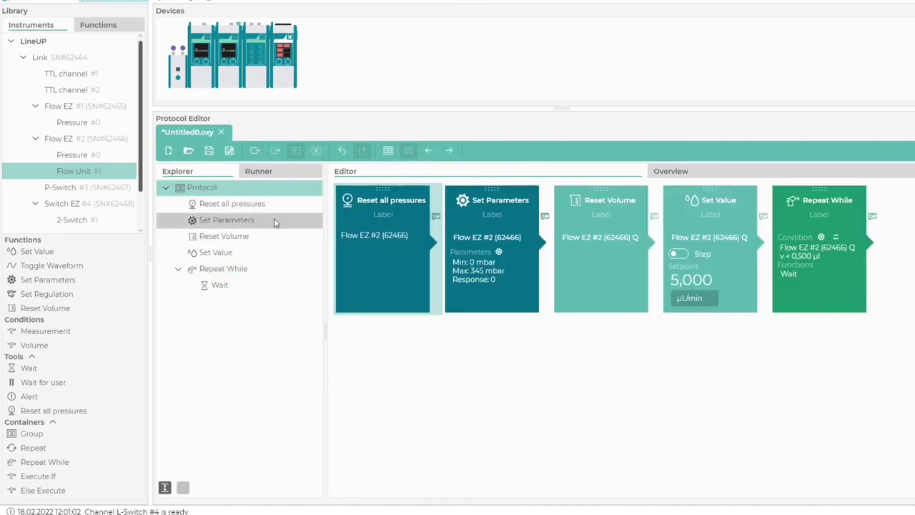
pyautogui.click(255, 151)
pyautogui.click(295, 150)
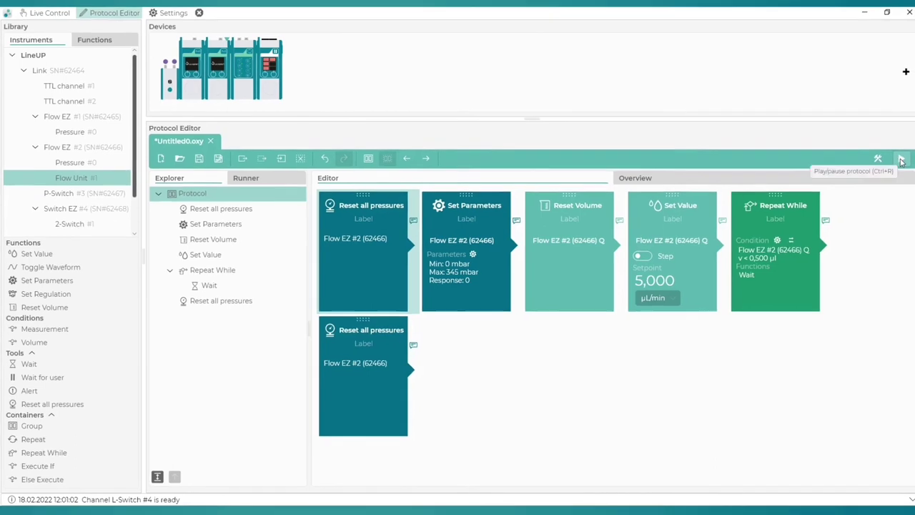
# Step: Run the finished protocol and check the flow graph holds near 5 µl/min
pyautogui.click(896, 160)
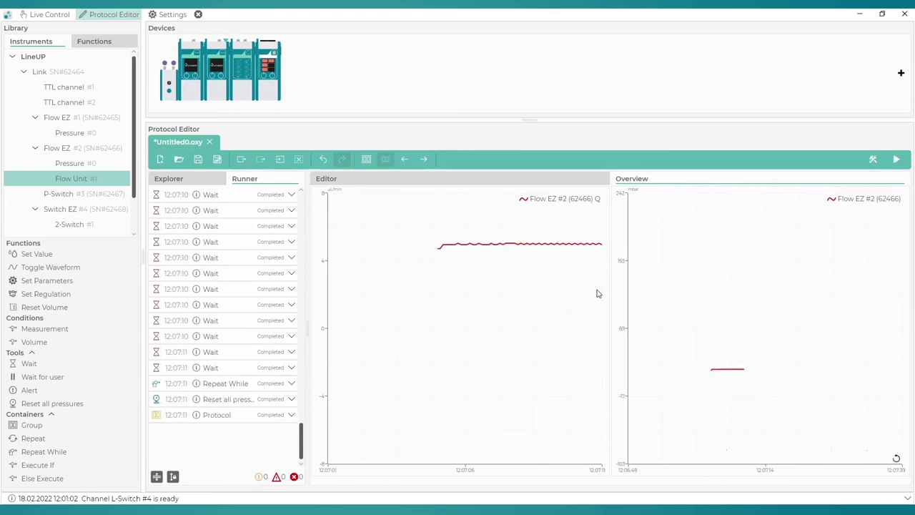
pyautogui.moveTo(561, 291); pyautogui.dragTo(524, 290)
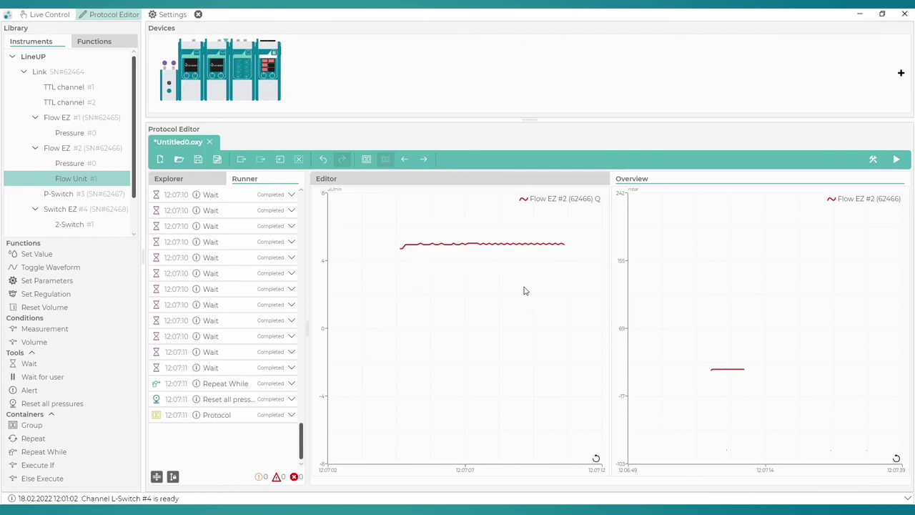